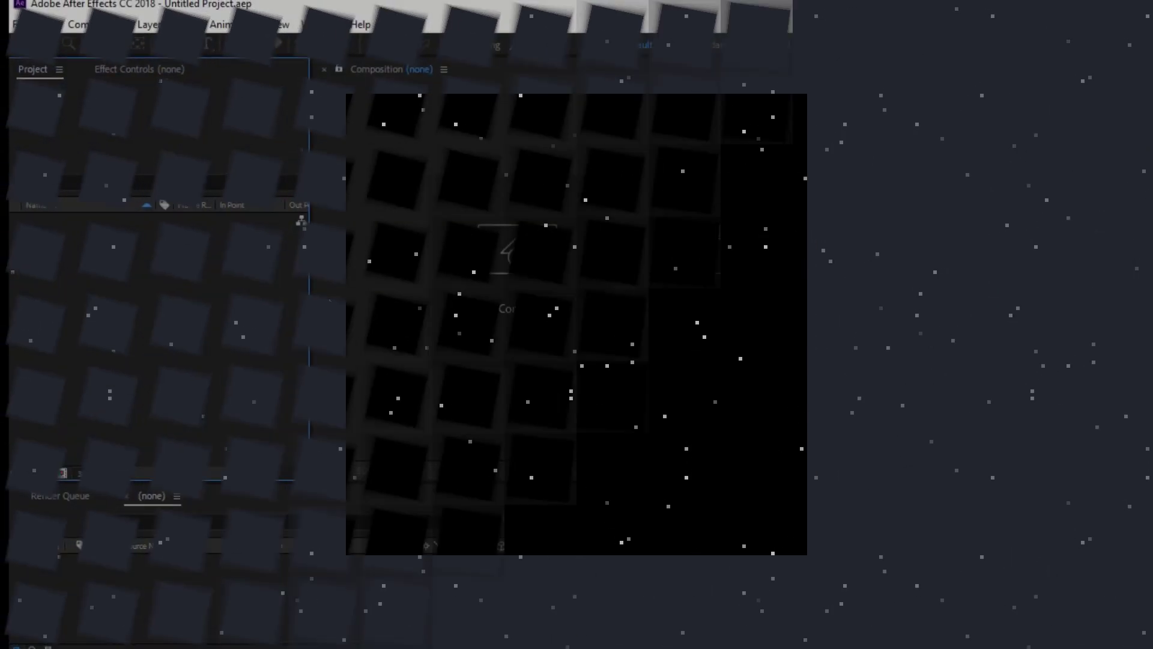
{"action": "type", "text": "128"}
- Confirm the 128x128 composition and add a solid layer named particles
{"action": "key", "text": "Tab"}
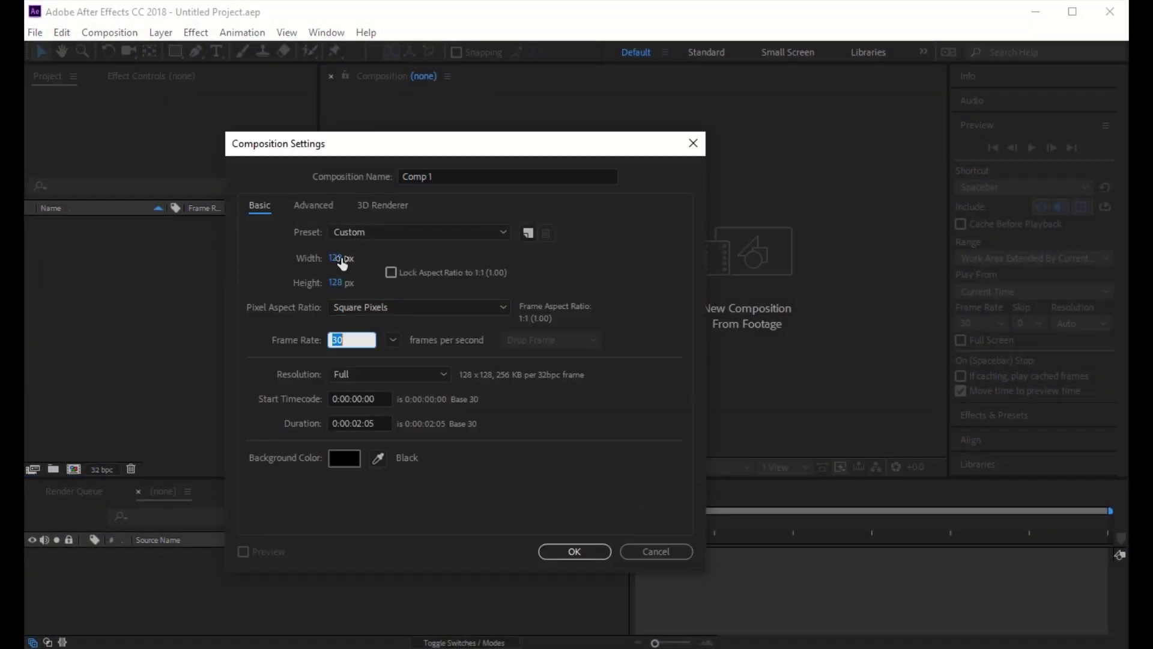
{"action": "key", "text": "Tab"}
{"action": "key", "text": "Return"}
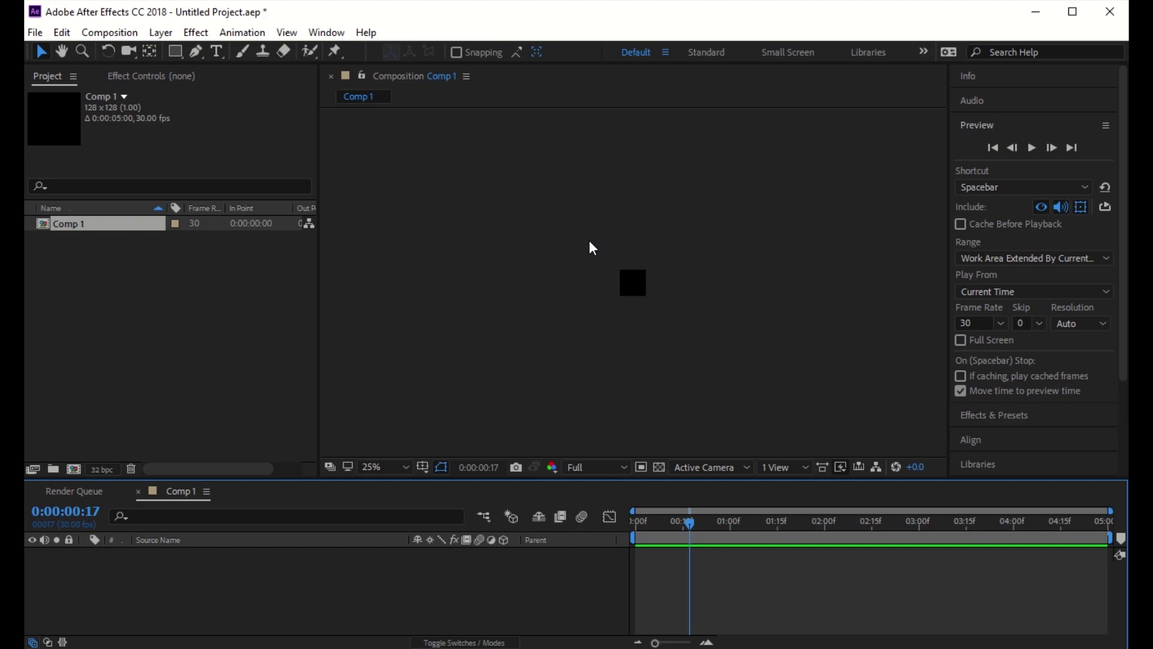
{"action": "key", "text": "ctrl+y"}
{"action": "type", "text": "particles"}
{"action": "key", "text": "Tab"}
{"action": "left_click", "coordinate": [559, 465]}
{"action": "left_click", "coordinate": [617, 564]}
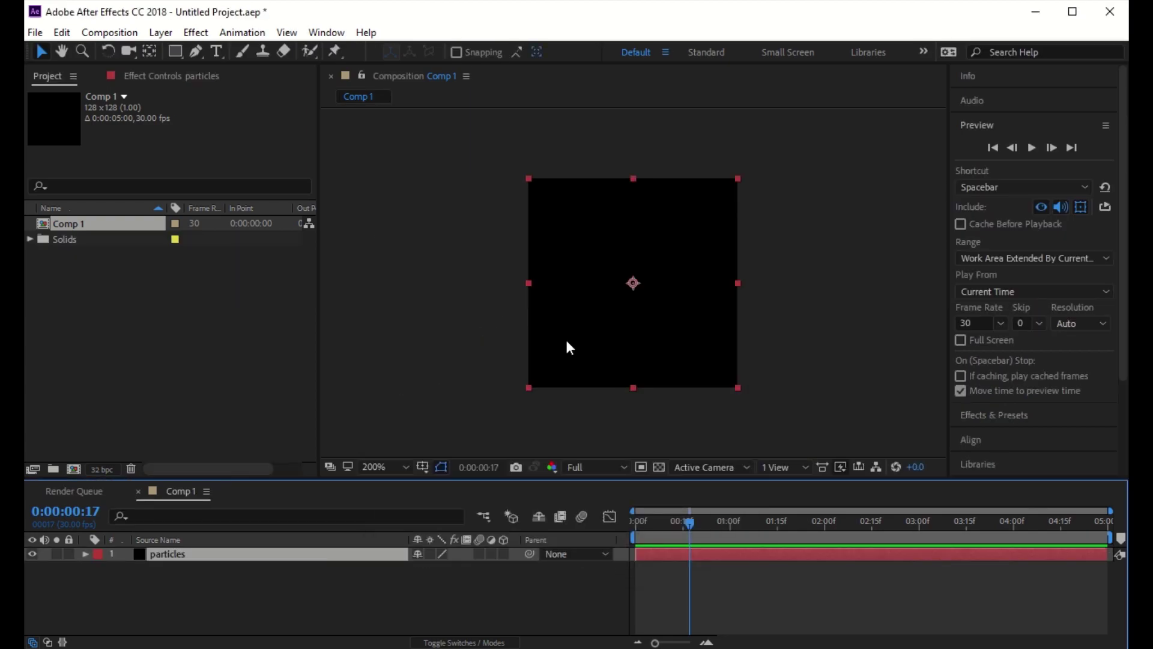
- Apply Particular with a Box emitter sized 128x128 and velocity 15
{"action": "key", "text": "ctrl+space"}
{"action": "type", "text": "par"}
{"action": "key", "text": "Return"}
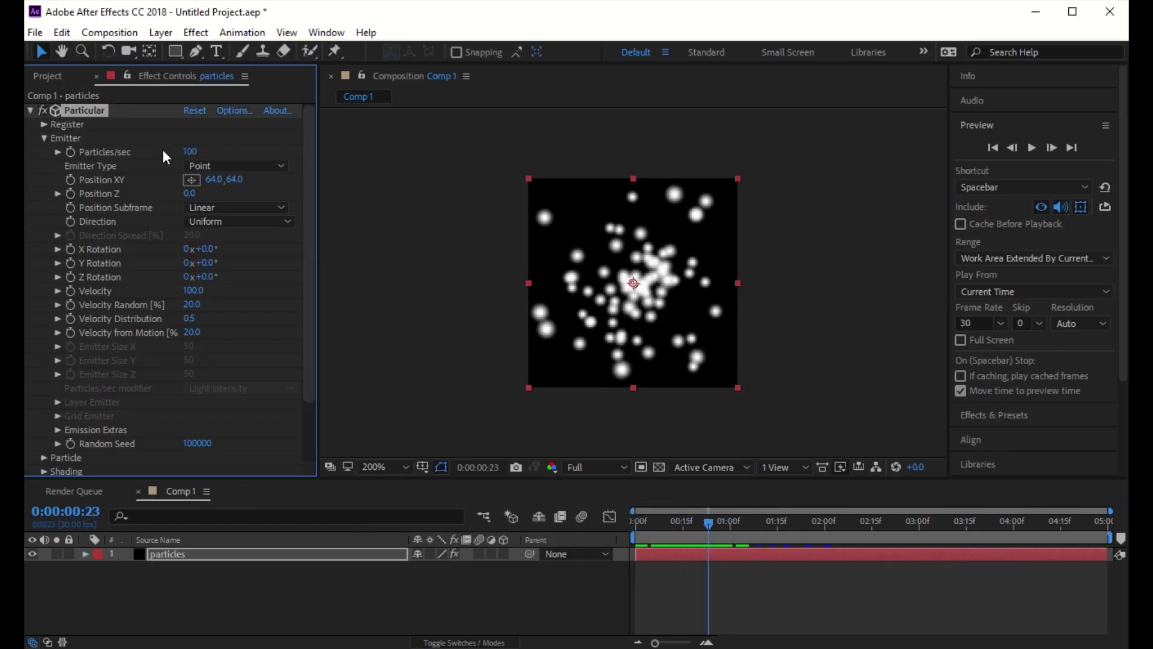
{"action": "left_click", "coordinate": [237, 166]}
{"action": "left_click", "coordinate": [217, 203]}
{"action": "left_click_drag", "start_coordinate": [188, 347], "coordinate": [200, 360]}
{"action": "type", "text": "15"}
{"action": "key", "text": "Return"}
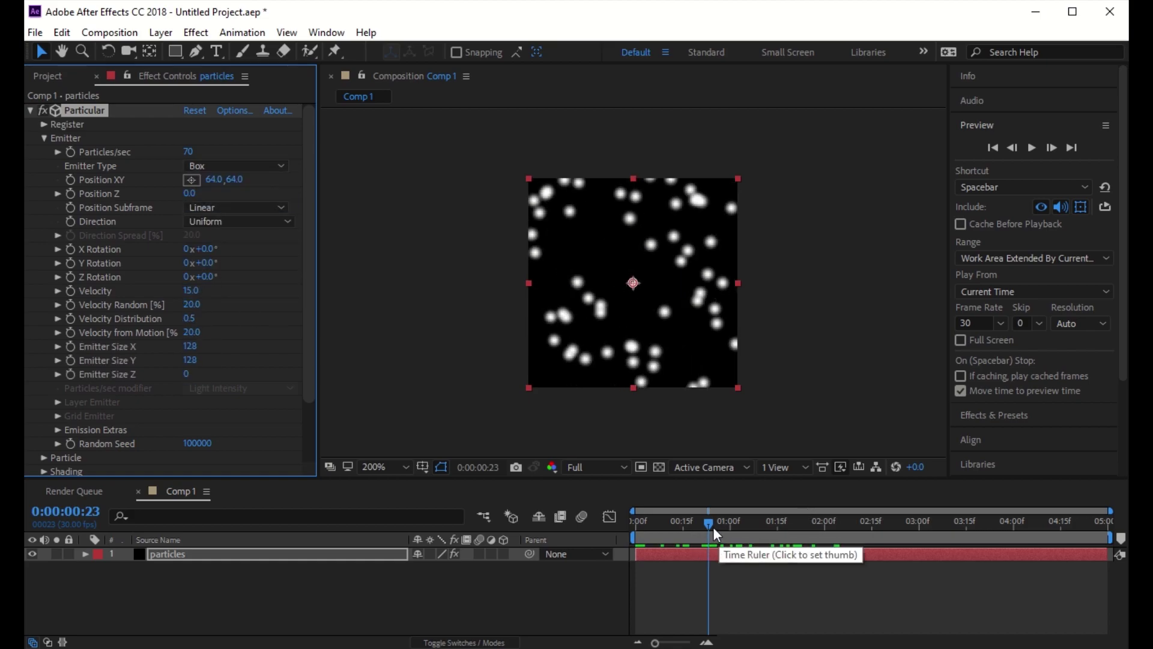
- Change Particular's particles-per-second rate while scrubbing around two seconds
{"action": "left_click_drag", "start_coordinate": [713, 521], "coordinate": [834, 521]}
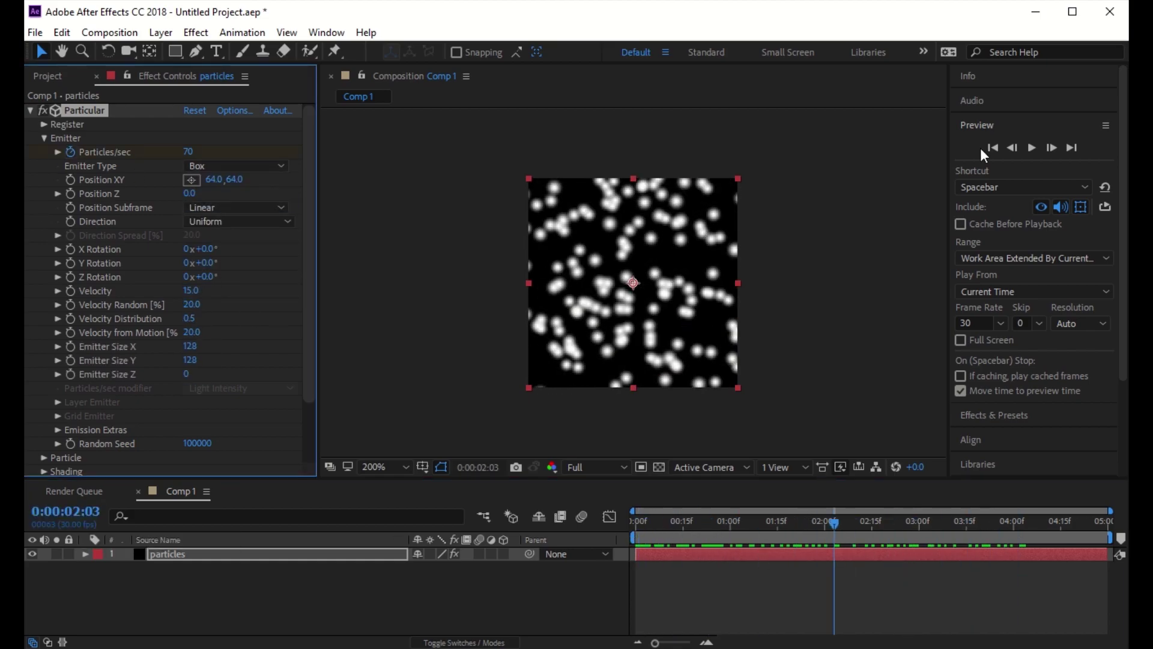
{"action": "left_click", "coordinate": [188, 151]}
{"action": "type", "text": "0"}
{"action": "key", "text": "Return"}
{"action": "mouse_move", "coordinate": [833, 521]}
{"action": "left_mouse_down"}
{"action": "mouse_move", "coordinate": [716, 520]}
{"action": "mouse_move", "coordinate": [1019, 521]}
{"action": "mouse_move", "coordinate": [890, 521]}
{"action": "left_mouse_up"}
{"action": "scroll", "coordinate": [162, 271], "scroll_direction": "down", "scroll_amount": 5}
{"action": "type", "text": "1"}
- Set particle life to 1 second and add a white 1-pixel solid named particle
{"action": "key", "text": "Return"}
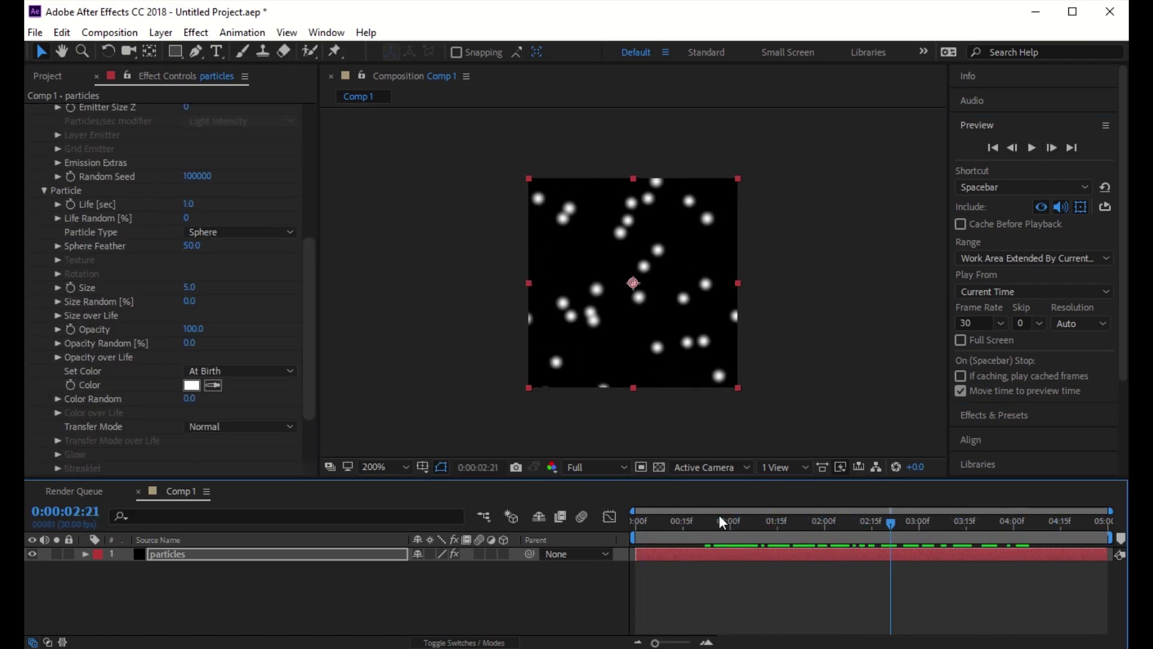
{"action": "key", "text": "ctrl+y"}
{"action": "type", "text": "1"}
{"action": "key", "text": "Tab"}
{"action": "type", "text": "1"}
{"action": "left_click", "coordinate": [550, 517]}
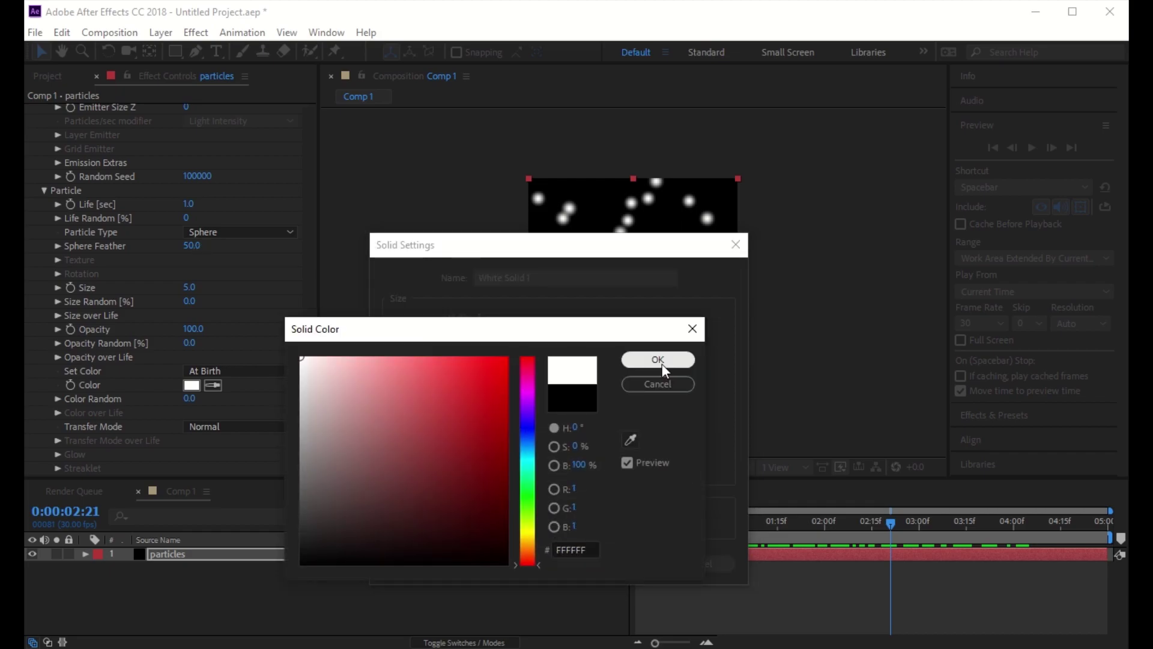
{"action": "type", "text": "particle"}
{"action": "key", "text": "Return"}
- Make Particular emit sprites textured by the particle layer at size 0.5
{"action": "left_click", "coordinate": [166, 553]}
{"action": "scroll", "coordinate": [162, 270], "scroll_direction": "down", "scroll_amount": 3}
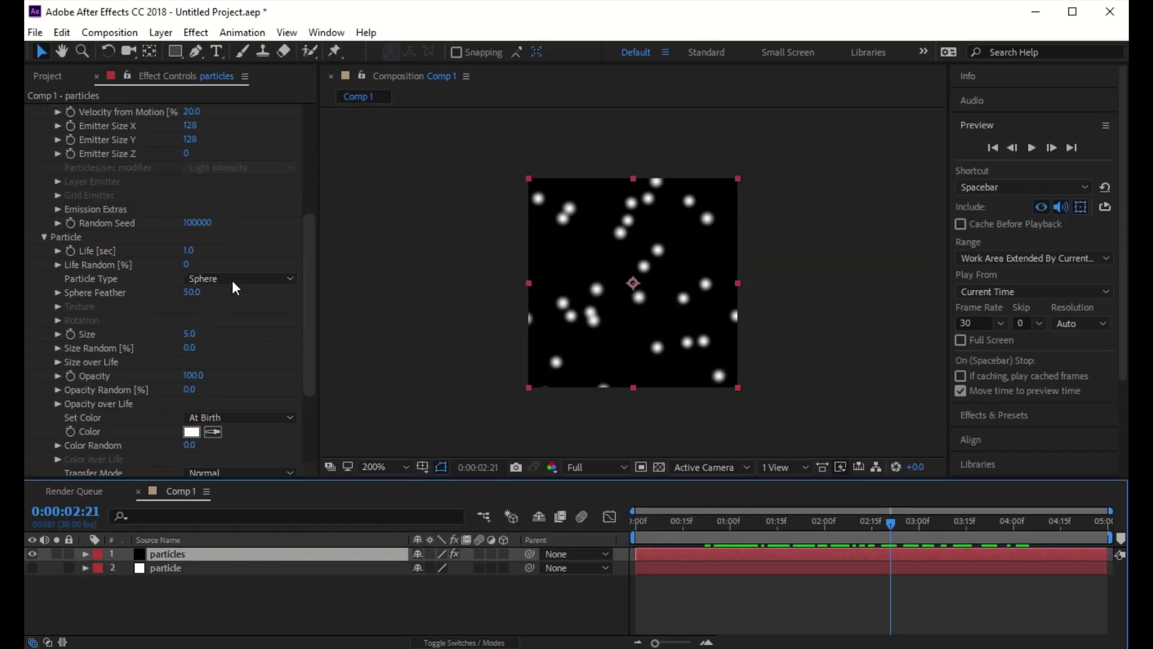
{"action": "left_click", "coordinate": [241, 279]}
{"action": "left_click", "coordinate": [253, 387]}
{"action": "left_click", "coordinate": [196, 320]}
{"action": "left_click", "coordinate": [232, 378]}
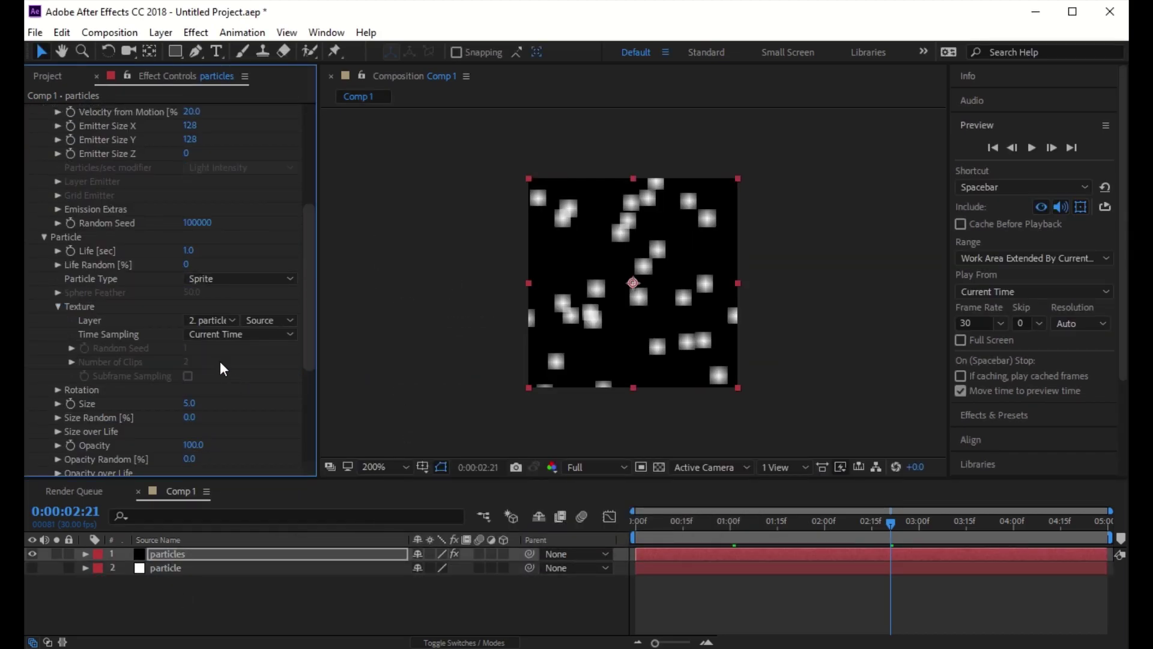
{"action": "scroll", "coordinate": [220, 362], "scroll_direction": "down", "scroll_amount": 2}
{"action": "left_click_drag", "start_coordinate": [192, 328], "coordinate": [172, 327]}
{"action": "scroll", "coordinate": [631, 284], "scroll_direction": "up", "scroll_amount": 1}
{"action": "left_click", "coordinate": [838, 523]}
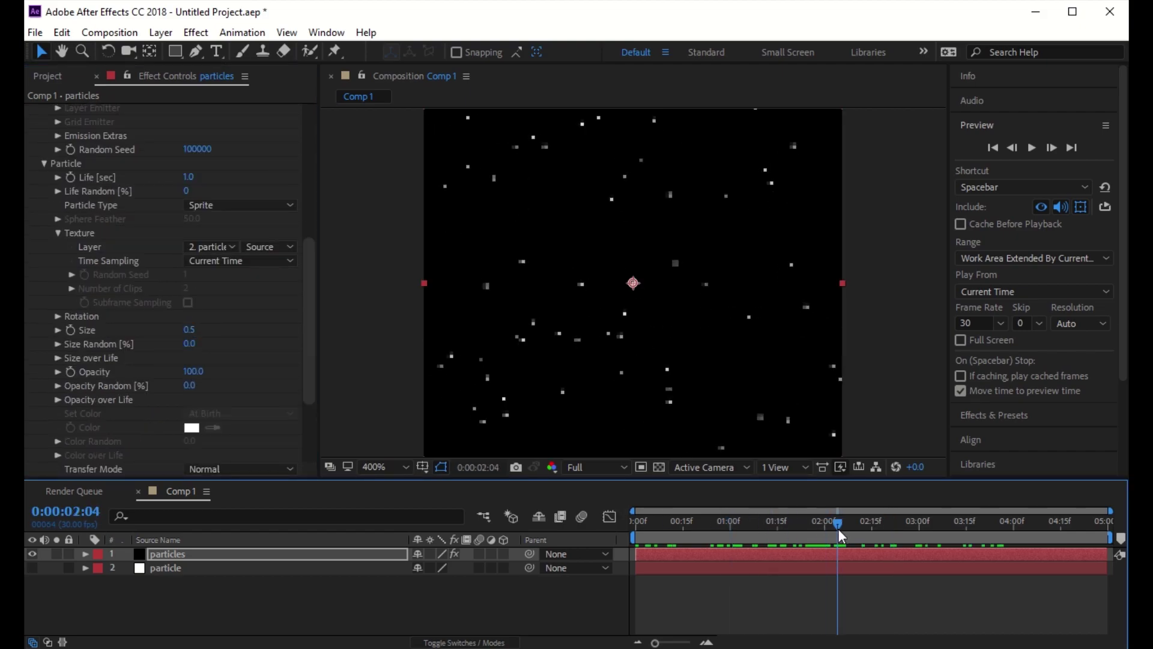
{"action": "left_click_drag", "start_coordinate": [837, 524], "coordinate": [729, 524]}
{"action": "left_click", "coordinate": [890, 523]}
{"action": "scroll", "coordinate": [162, 271], "scroll_direction": "down", "scroll_amount": 1}
- Set particle opacity to 50 and apply the fade in/out Opacity over Life curve
{"action": "left_click_drag", "start_coordinate": [199, 335], "coordinate": [185, 335]}
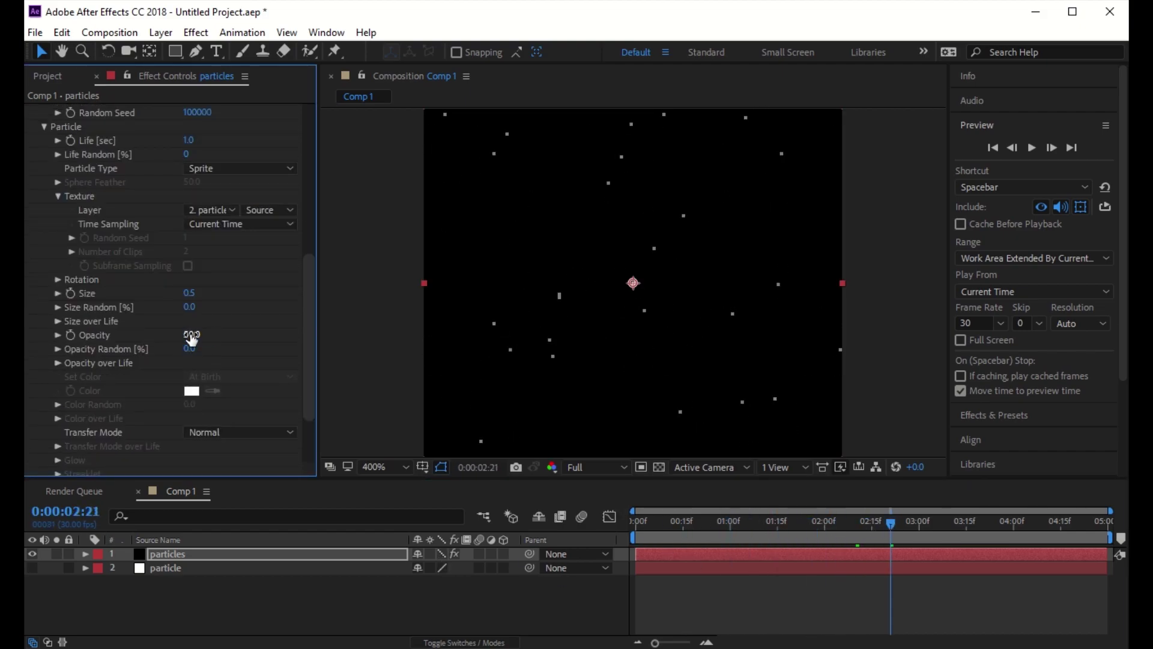
{"action": "left_click", "coordinate": [59, 363]}
{"action": "left_click_drag", "start_coordinate": [318, 271], "coordinate": [339, 271]}
{"action": "left_click", "coordinate": [285, 414]}
{"action": "left_click", "coordinate": [654, 521]}
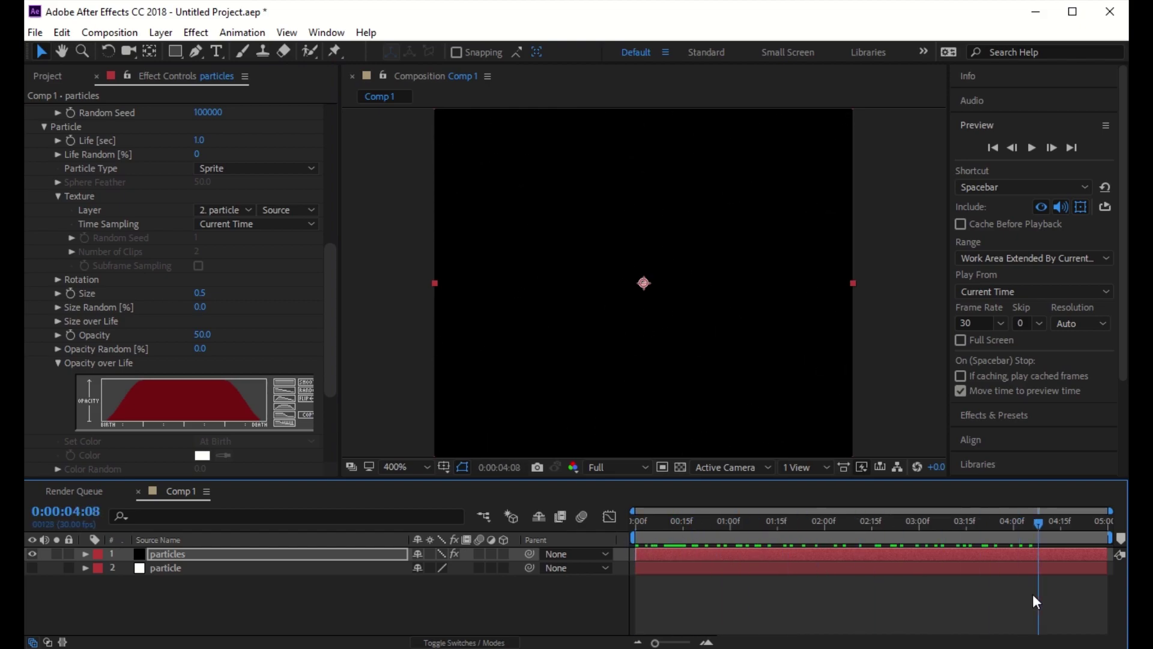
{"action": "left_click", "coordinate": [919, 522]}
{"action": "scroll", "coordinate": [127, 342], "scroll_direction": "down", "scroll_amount": 2}
{"action": "scroll", "coordinate": [127, 341], "scroll_direction": "down", "scroll_amount": 2}
{"action": "left_click", "coordinate": [41, 454]}
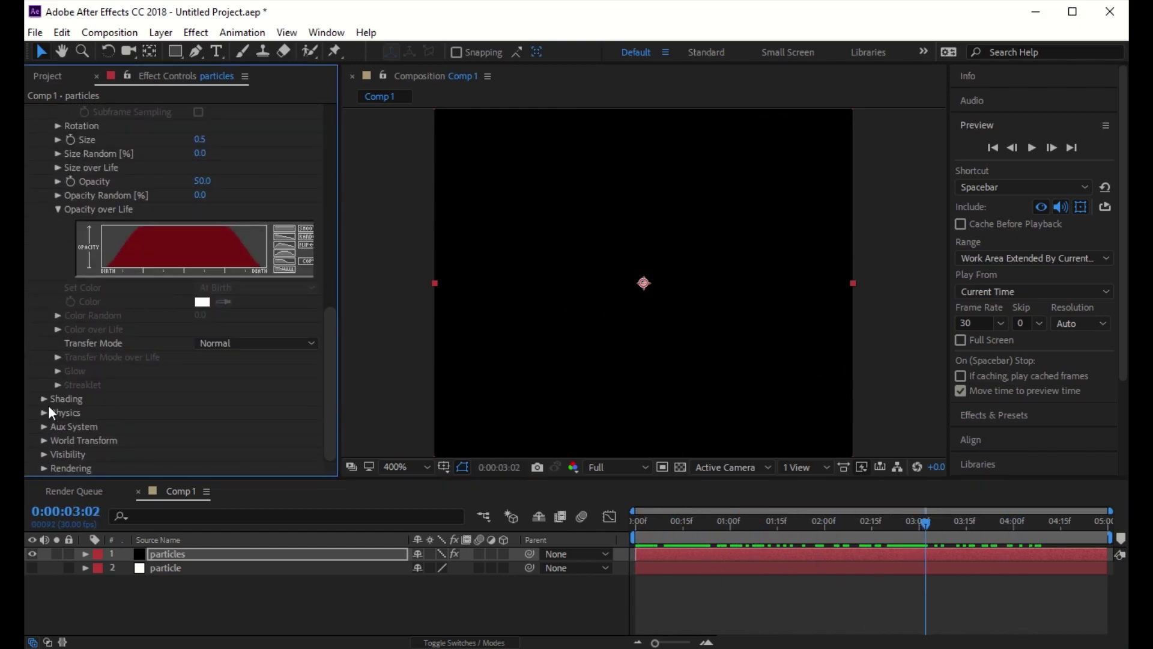
{"action": "left_click", "coordinate": [44, 440]}
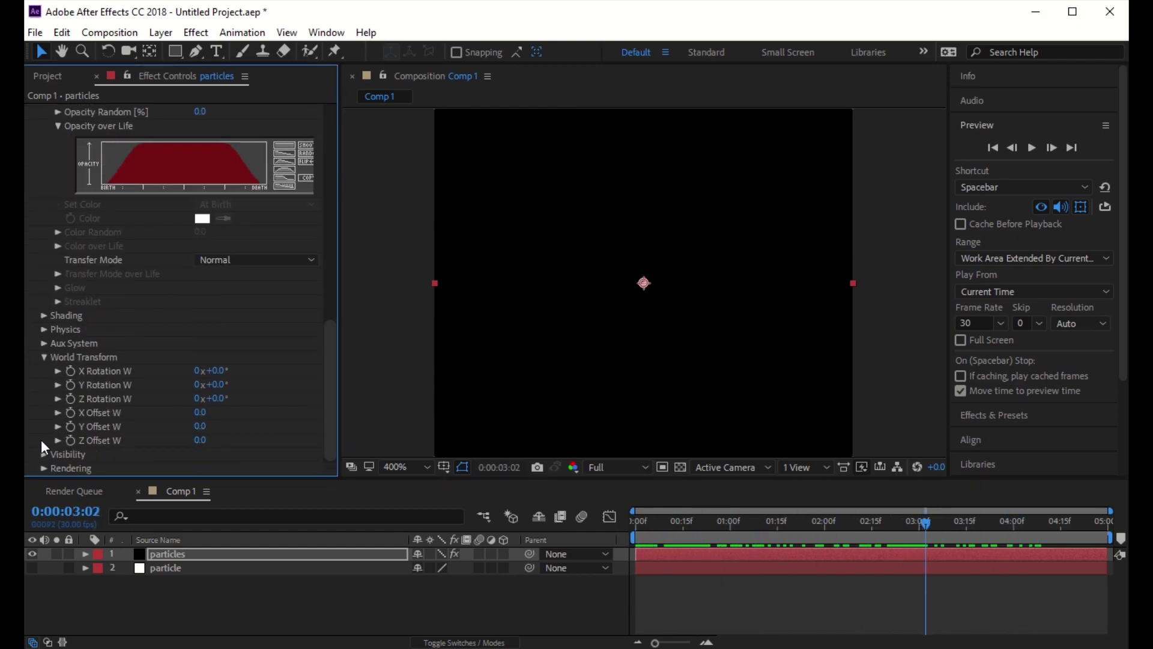
- Give the World Transform X and Y offsets index-based expressions
{"action": "left_click", "coordinate": [71, 412], "text": "alt"}
{"action": "type", "text": "index%2)*128-64"}
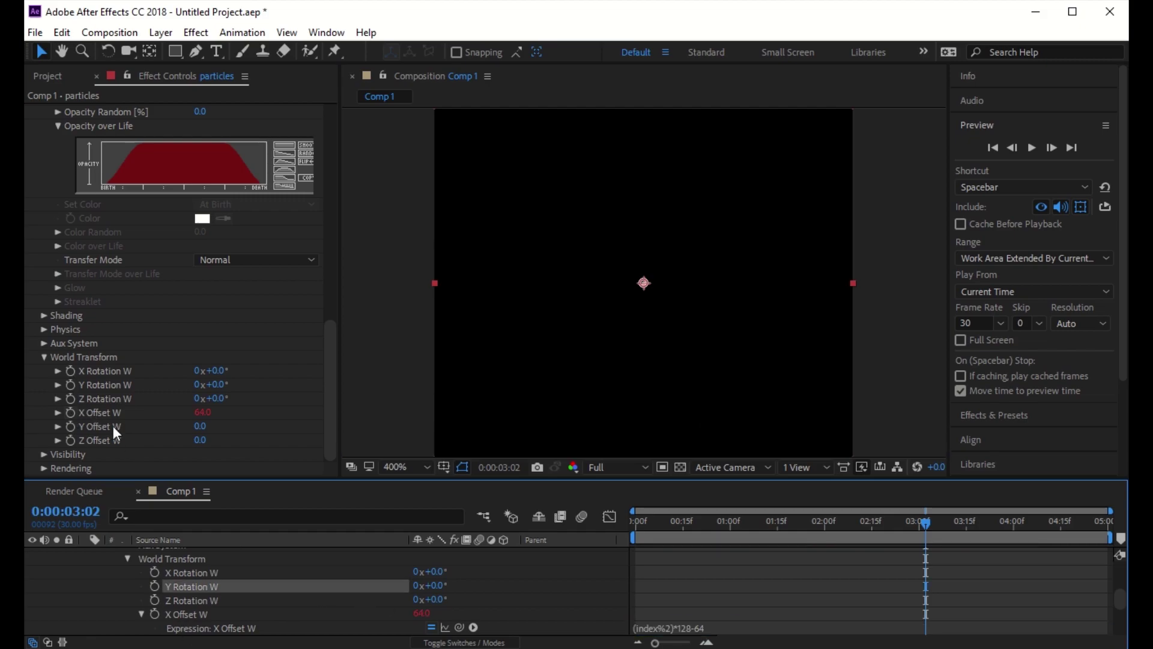
{"action": "left_click", "coordinate": [70, 426], "text": "alt"}
{"action": "type", "text": "(Math.floor(index/2)%2)*128-64"}
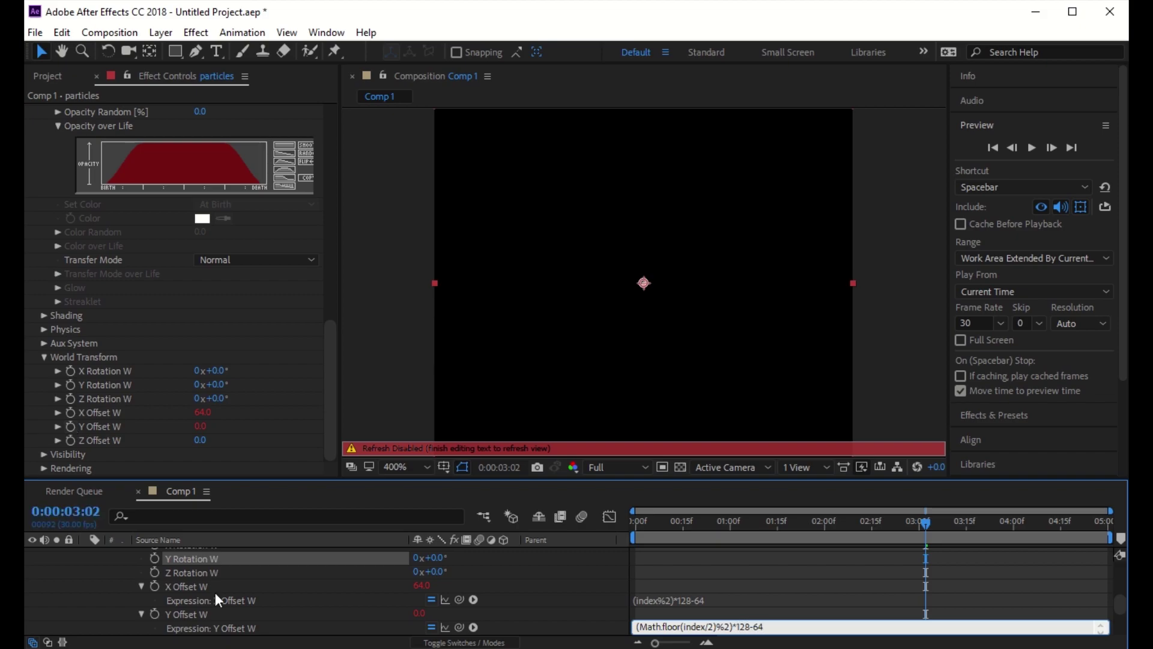
{"action": "left_click", "coordinate": [577, 603]}
{"action": "left_click", "coordinate": [85, 564]}
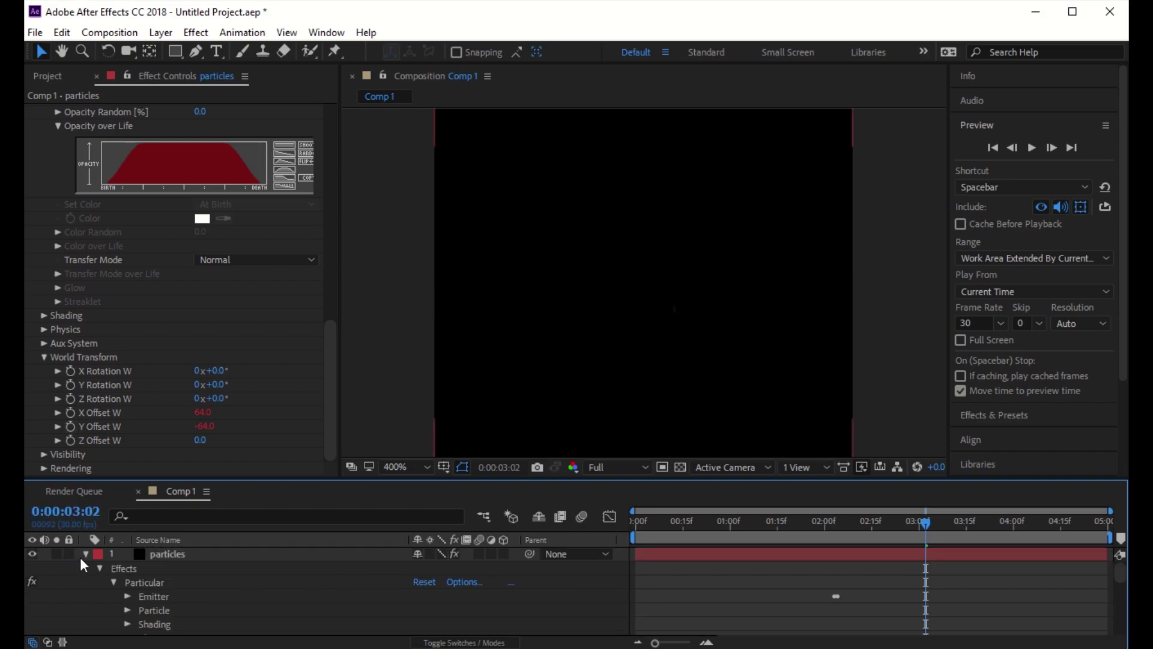
- Duplicate the particles layer twice with Ctrl+D
{"action": "left_click", "coordinate": [746, 523]}
{"action": "left_click", "coordinate": [185, 552]}
{"action": "key", "text": "ctrl+d"}
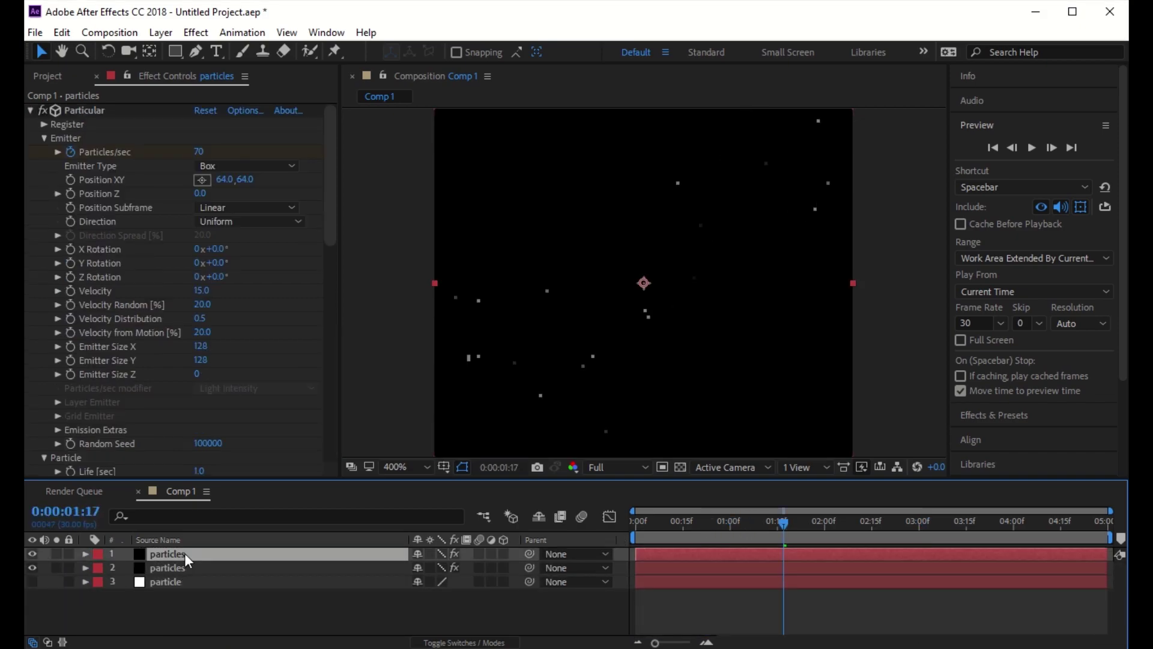
{"action": "key", "text": "ctrl+d"}
{"action": "key", "text": "ctrl+d"}
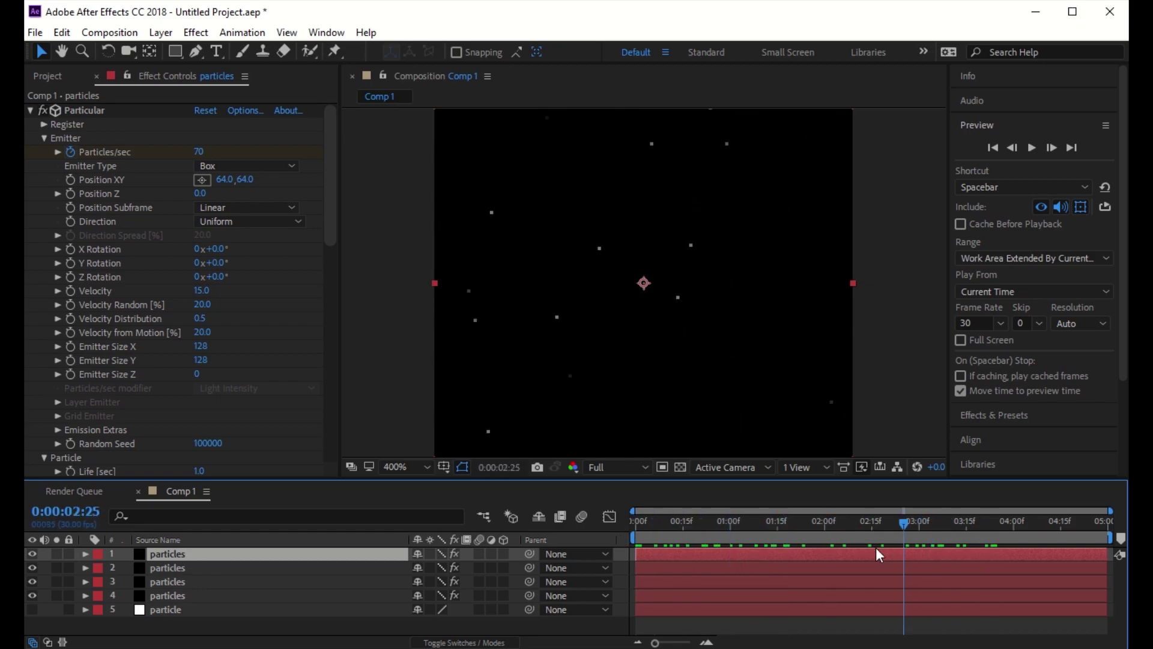
- Pre-compose all five layers into a particles precomp
{"action": "key", "text": "ctrl+a"}
{"action": "key", "text": "ctrl+shift+c"}
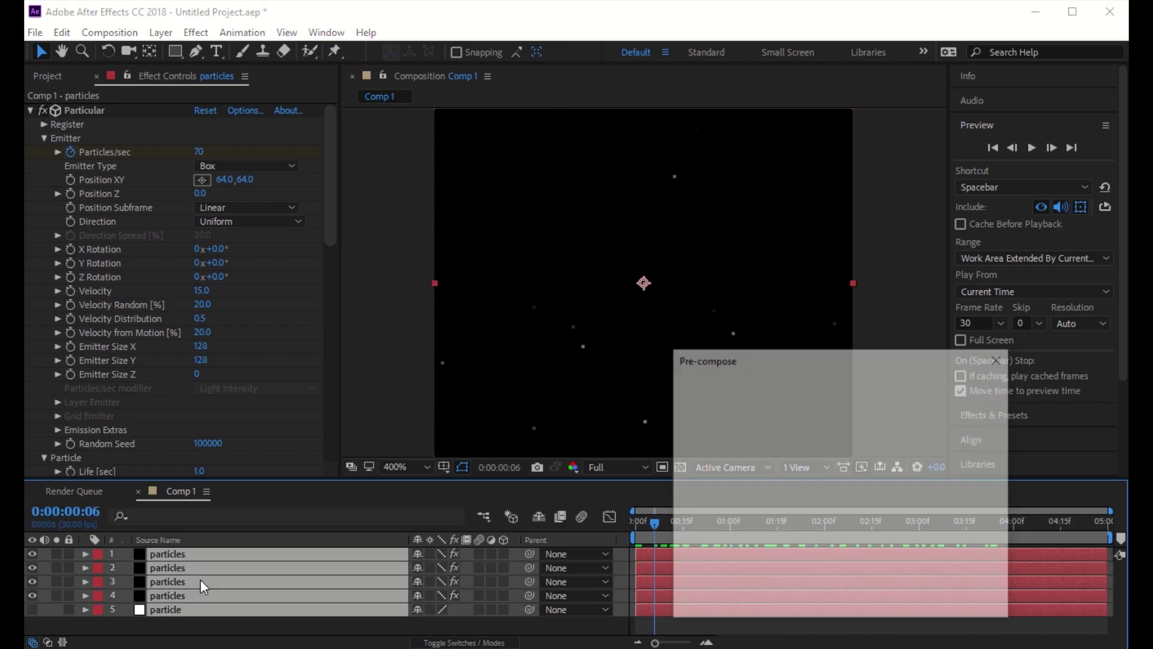
{"action": "key", "text": "Return"}
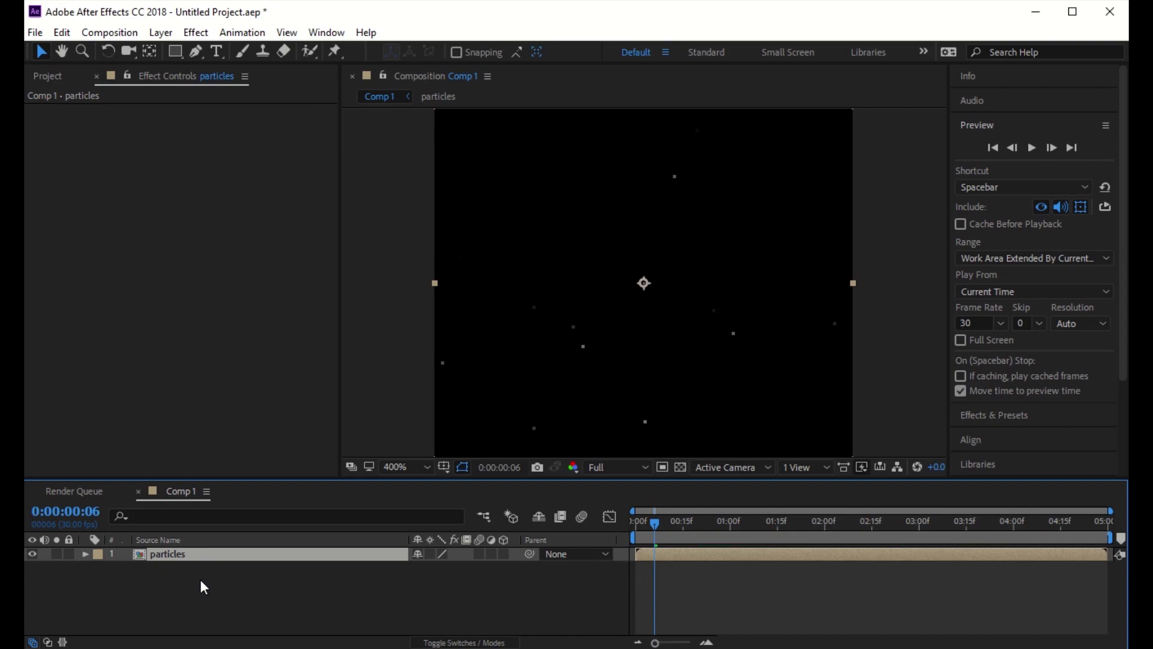
- Trim the composition to a work area ending at 2:03
{"action": "left_click", "coordinate": [66, 511]}
{"action": "type", "text": "203"}
{"action": "key", "text": "Return"}
{"action": "key", "text": "n"}
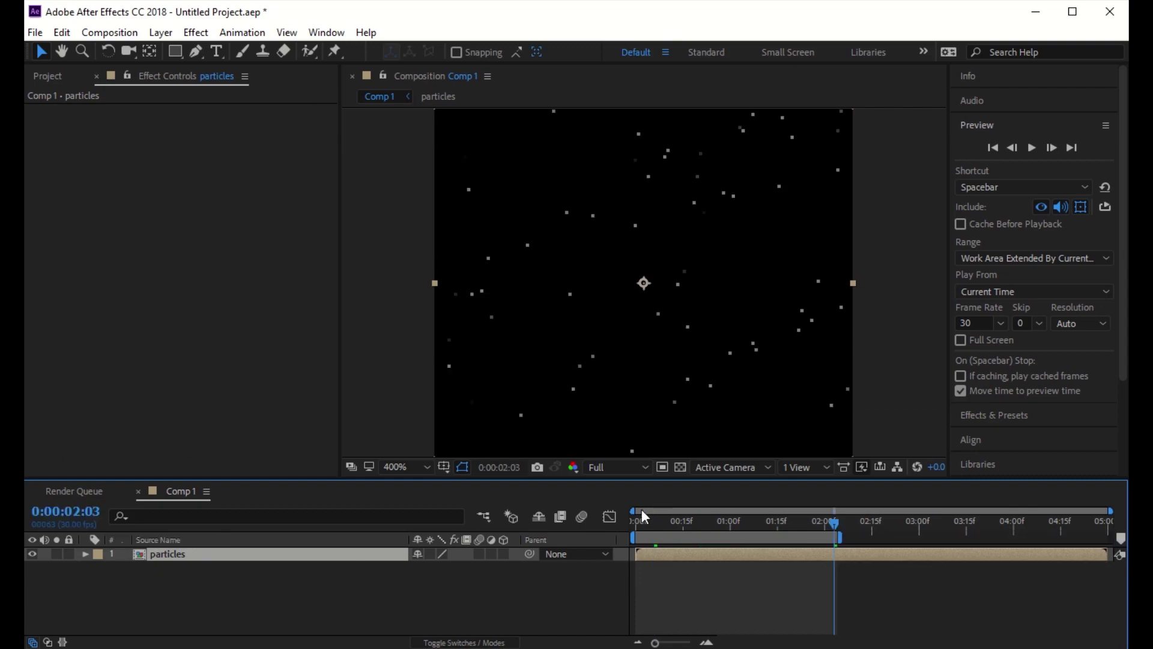
{"action": "right_click", "coordinate": [699, 533]}
{"action": "left_click", "coordinate": [761, 578]}
- Duplicate the particles layer and preview the animation
{"action": "key", "text": "ctrl+d"}
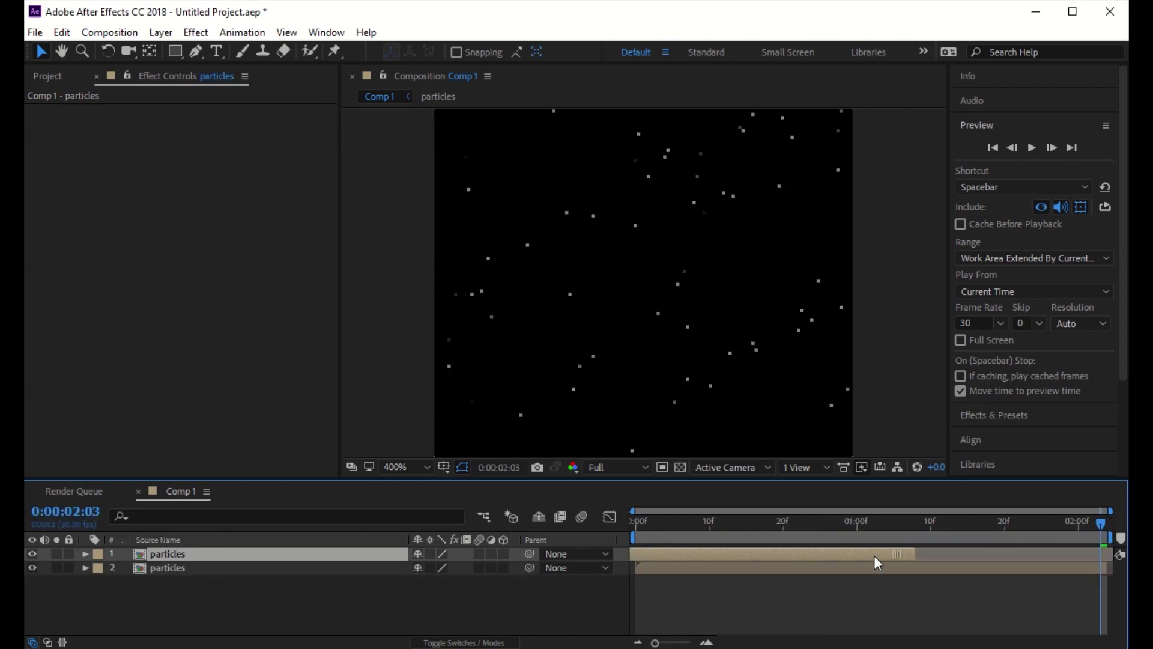
{"action": "left_click", "coordinate": [637, 549]}
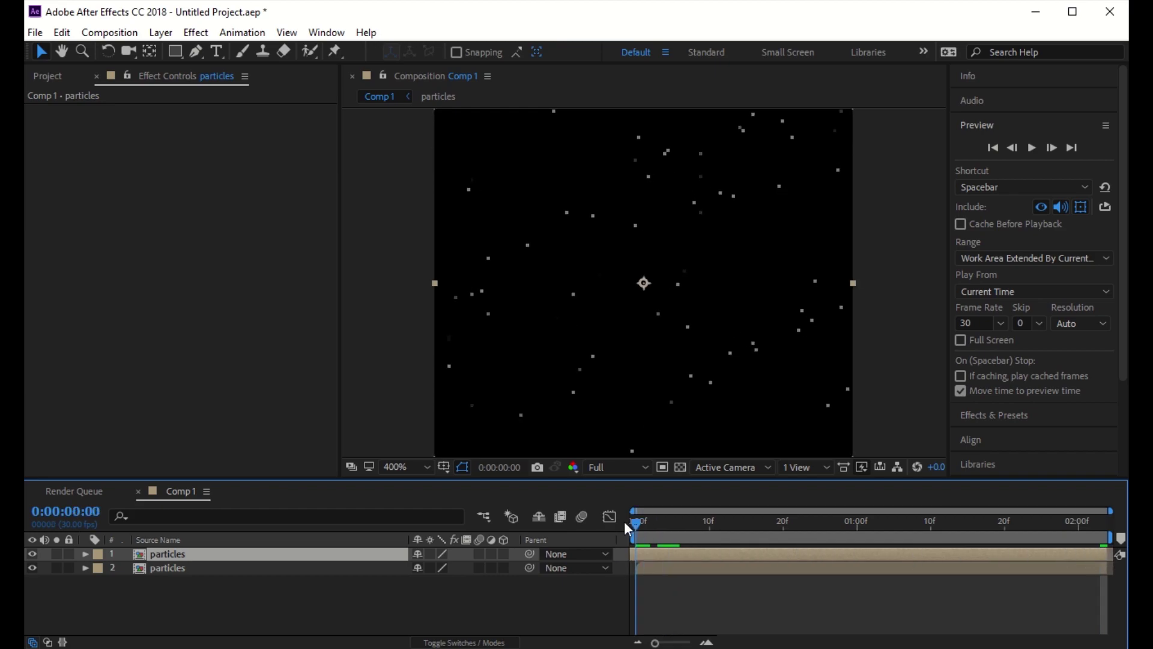
{"action": "left_click_drag", "start_coordinate": [637, 521], "coordinate": [1021, 530]}
{"action": "key", "text": "space"}
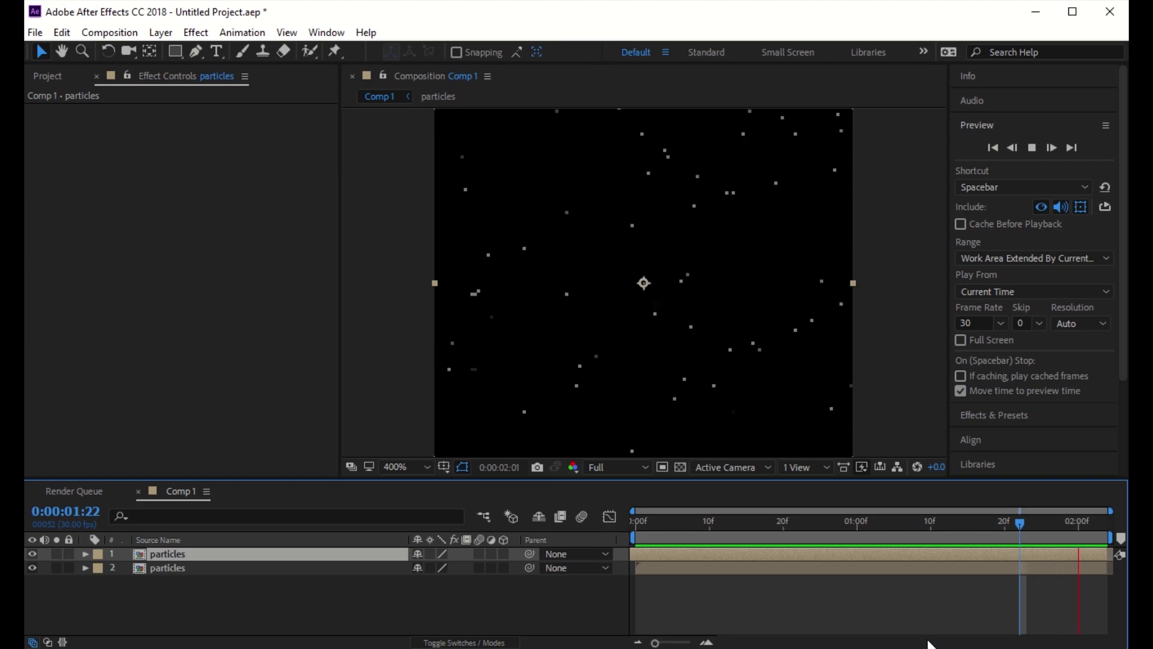
{"action": "key", "text": "space"}
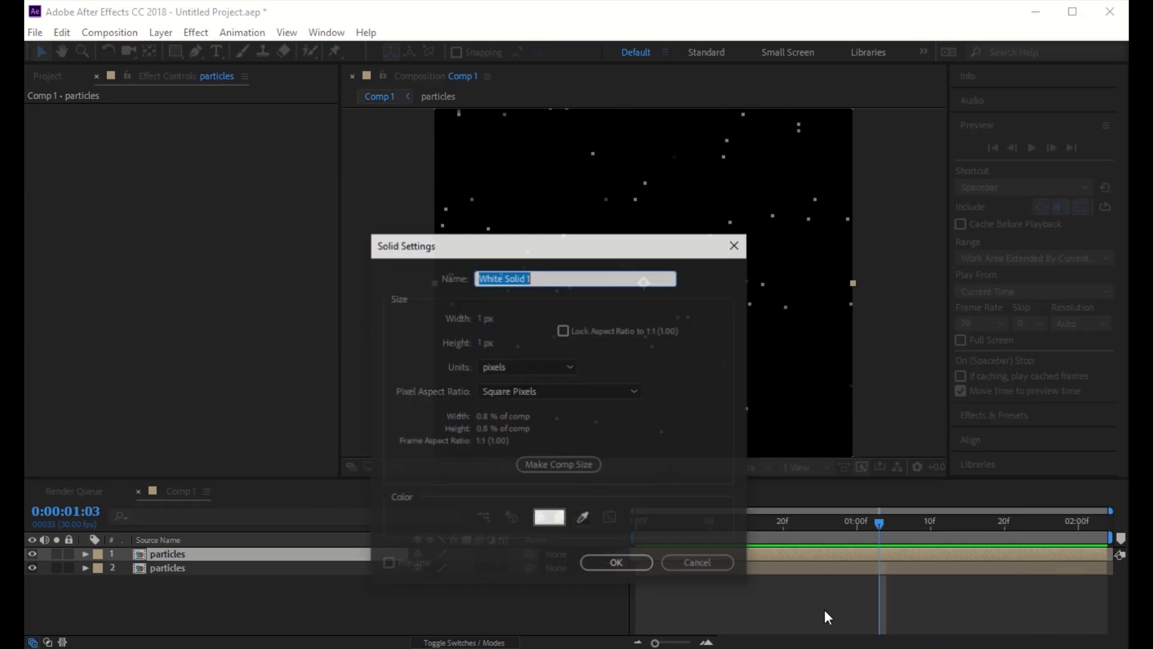
- Add a black, comp-sized solid layer
{"action": "key", "text": "ctrl+shift+y"}
{"action": "left_click", "coordinate": [560, 466]}
{"action": "left_click", "coordinate": [549, 518]}
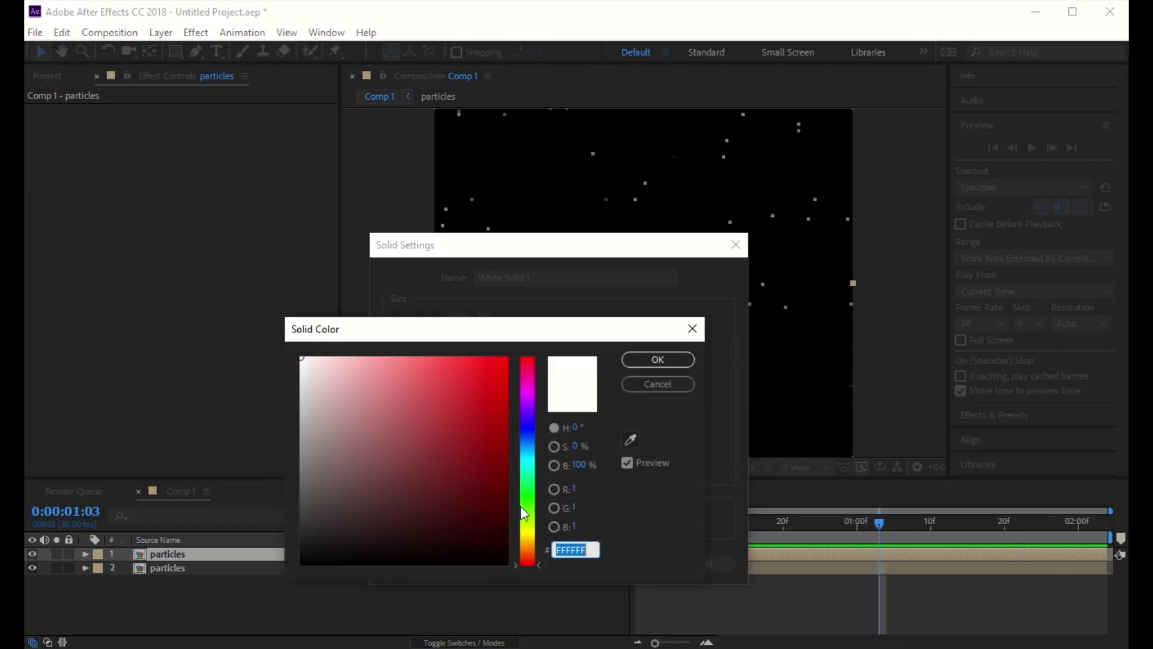
{"action": "type", "text": "000000"}
{"action": "left_click", "coordinate": [647, 359]}
{"action": "left_click", "coordinate": [616, 563]}
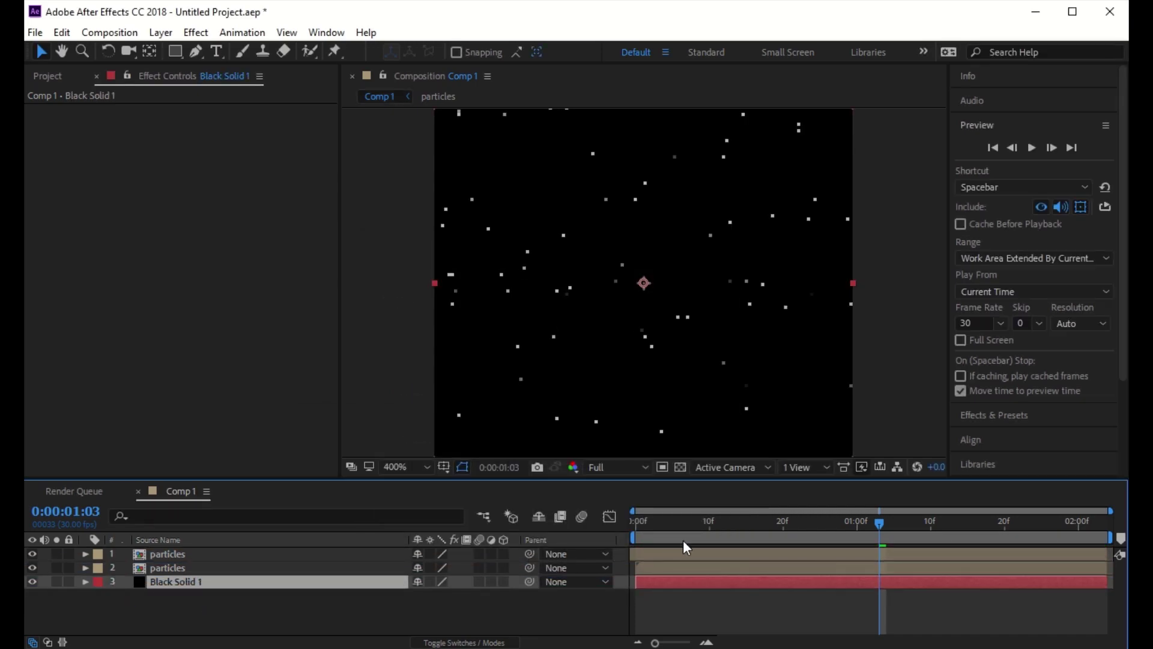
- Pre-compose the layers as 'time loop' and check frame 18
{"action": "left_click", "coordinate": [689, 555]}
{"action": "left_click", "coordinate": [690, 568], "text": "shift"}
{"action": "key", "text": "ctrl+shift+c"}
{"action": "type", "text": "time loop"}
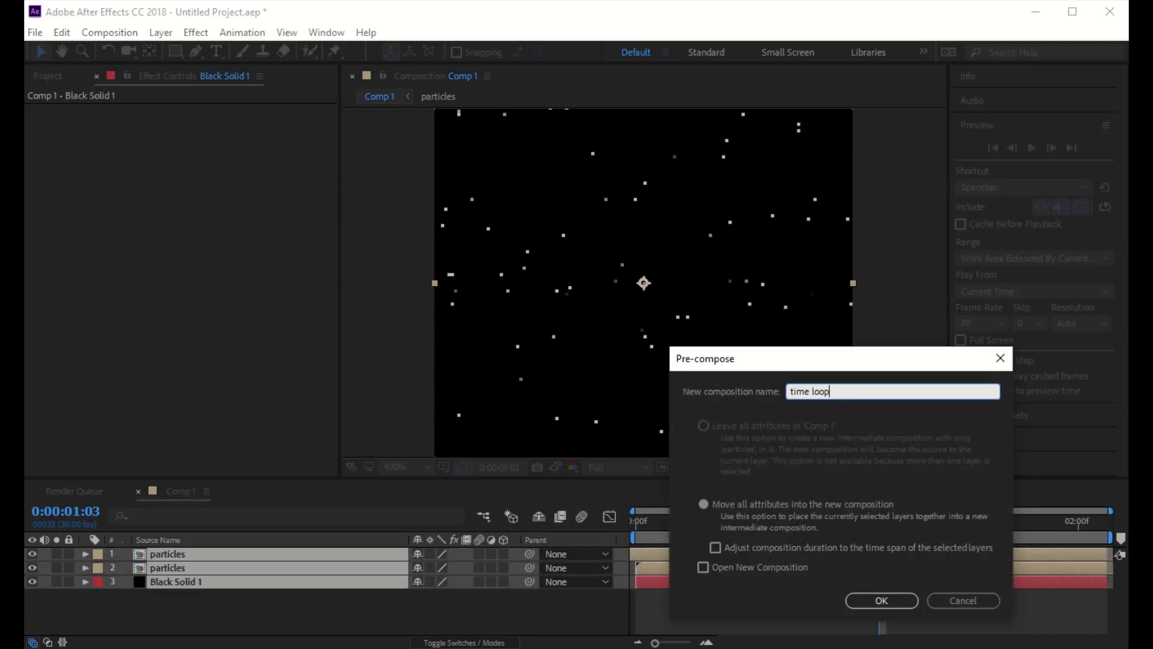
{"action": "key", "text": "Return"}
{"action": "left_click_drag", "start_coordinate": [661, 521], "coordinate": [636, 522]}
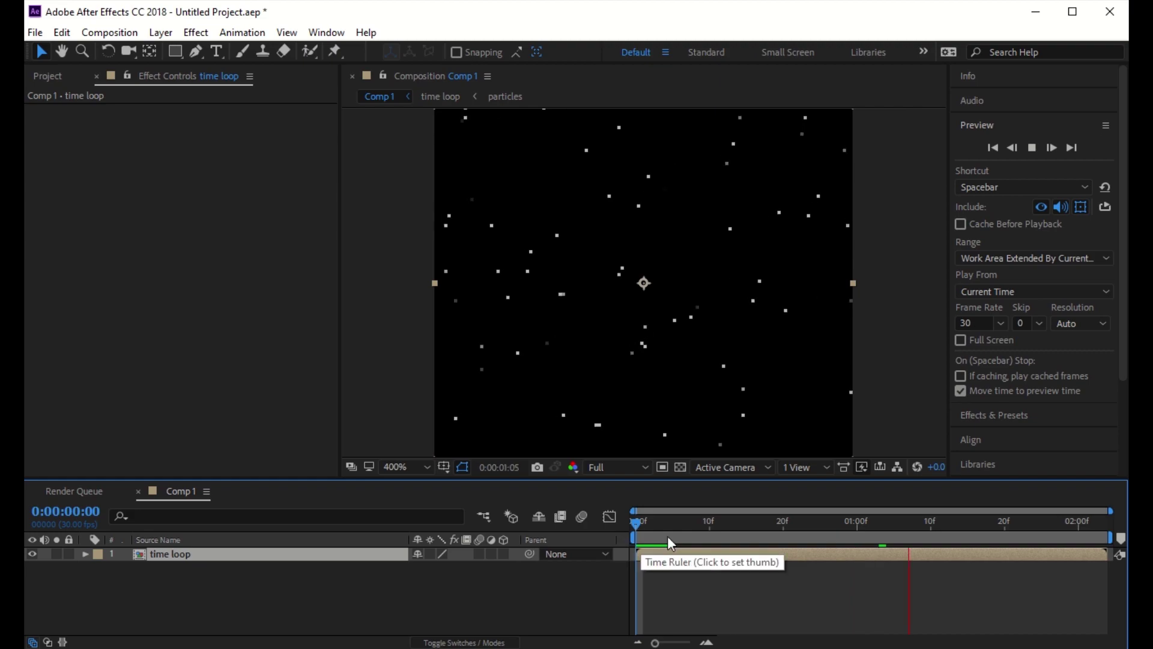
{"action": "left_click_drag", "start_coordinate": [794, 524], "coordinate": [770, 523]}
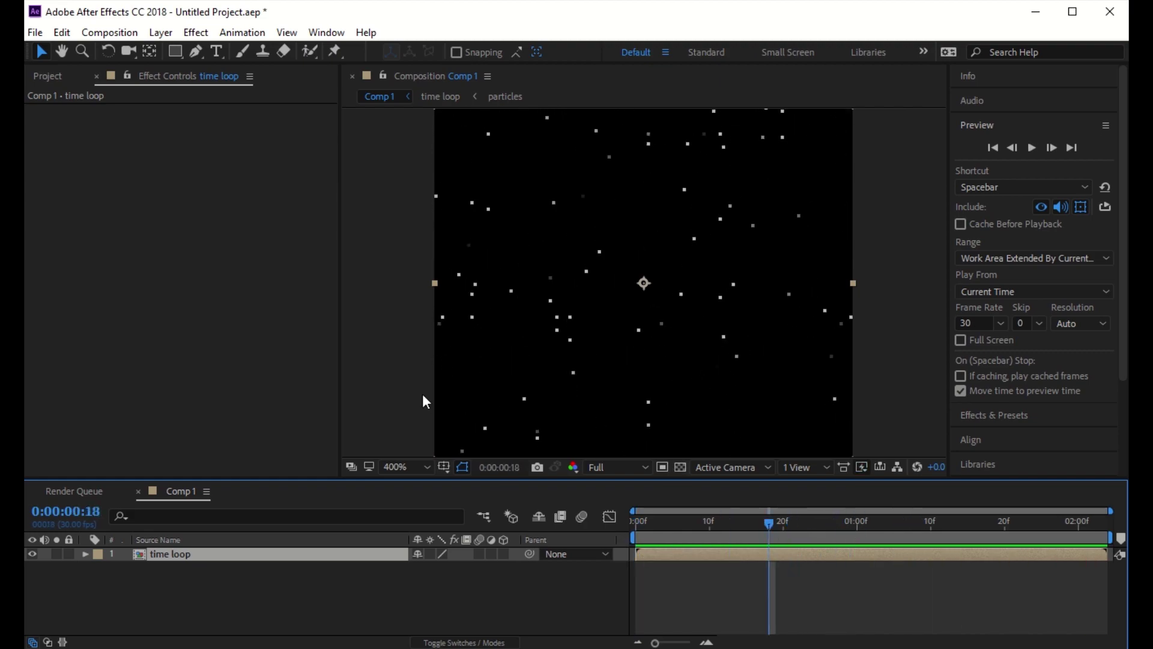
{"action": "left_click", "coordinate": [739, 554]}
- Try an Offset effect on time loop, preview it, then delete it
{"action": "key", "text": "ctrl+space"}
{"action": "type", "text": "of"}
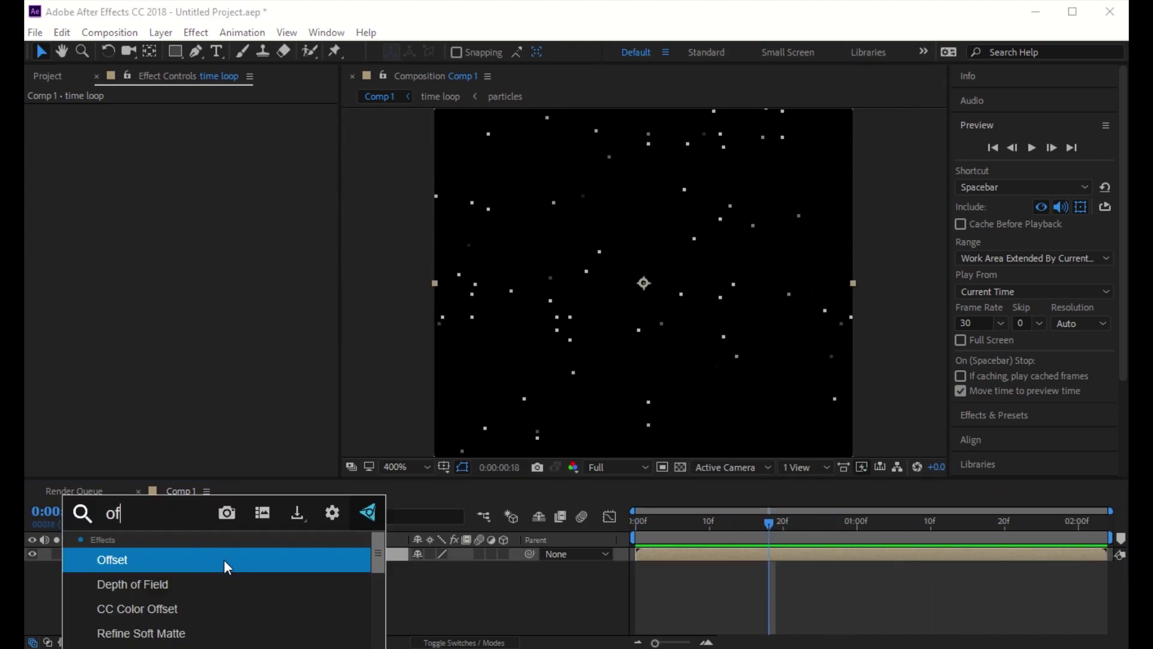
{"action": "left_click", "coordinate": [224, 559]}
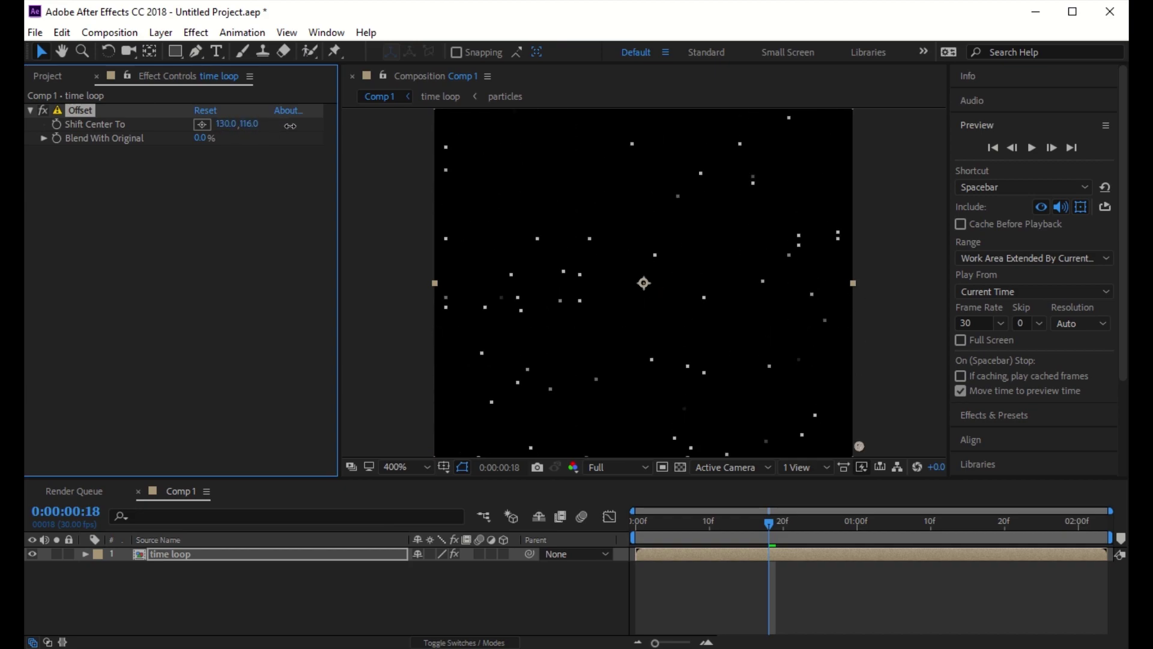
{"action": "left_click", "coordinate": [700, 557]}
{"action": "key", "text": "space"}
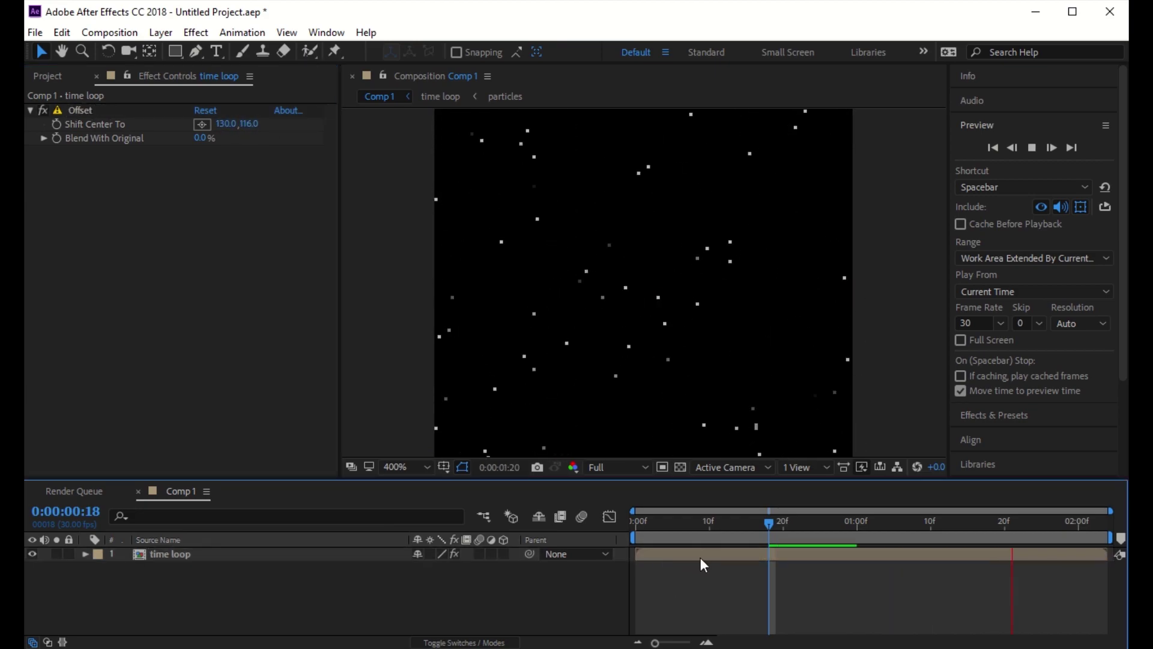
{"action": "left_click", "coordinate": [80, 111]}
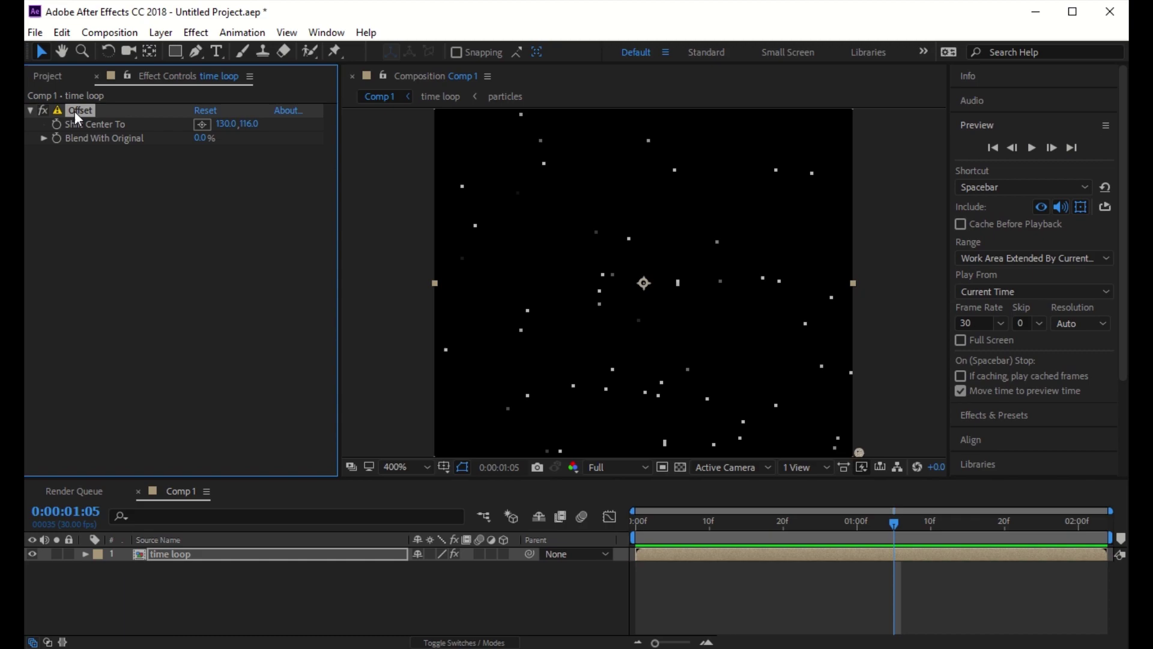
{"action": "key", "text": "Delete"}
- Enlarge the comp and give time loop's Position a timeToFrames 8-column grid expression
{"action": "key", "text": "ctrl+k"}
{"action": "type", "text": "1920"}
{"action": "key", "text": "Return"}
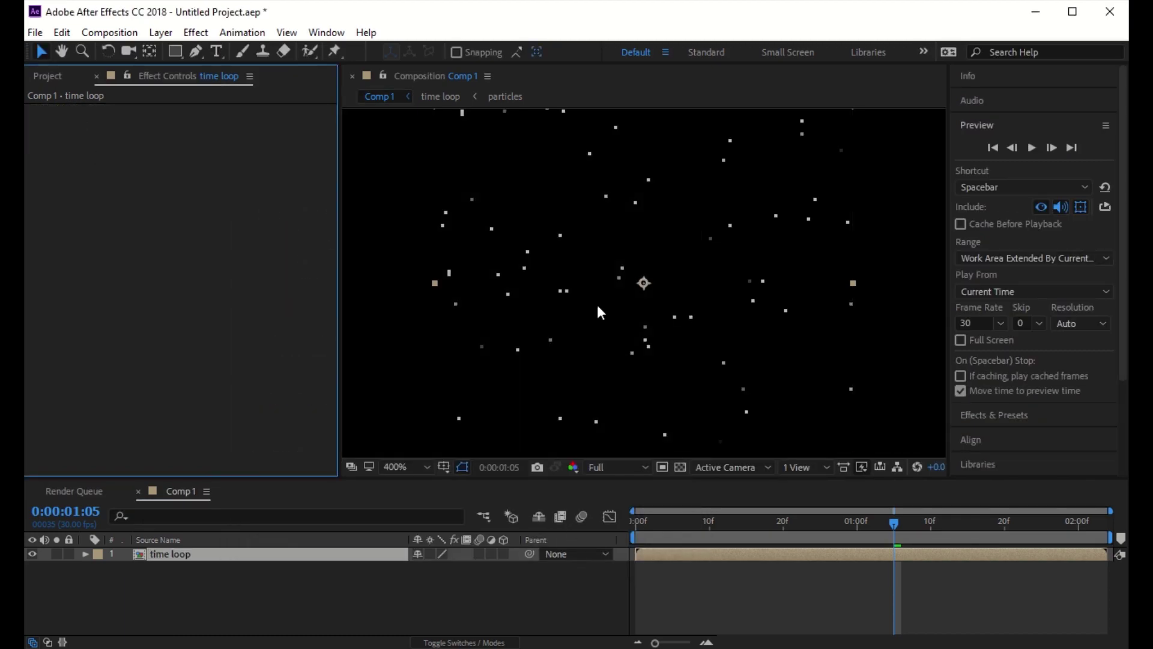
{"action": "key", "text": "p"}
{"action": "left_click", "coordinate": [127, 569], "text": "alt"}
{"action": "type", "text": "t ="}
{"action": "left_click", "coordinate": [472, 580]}
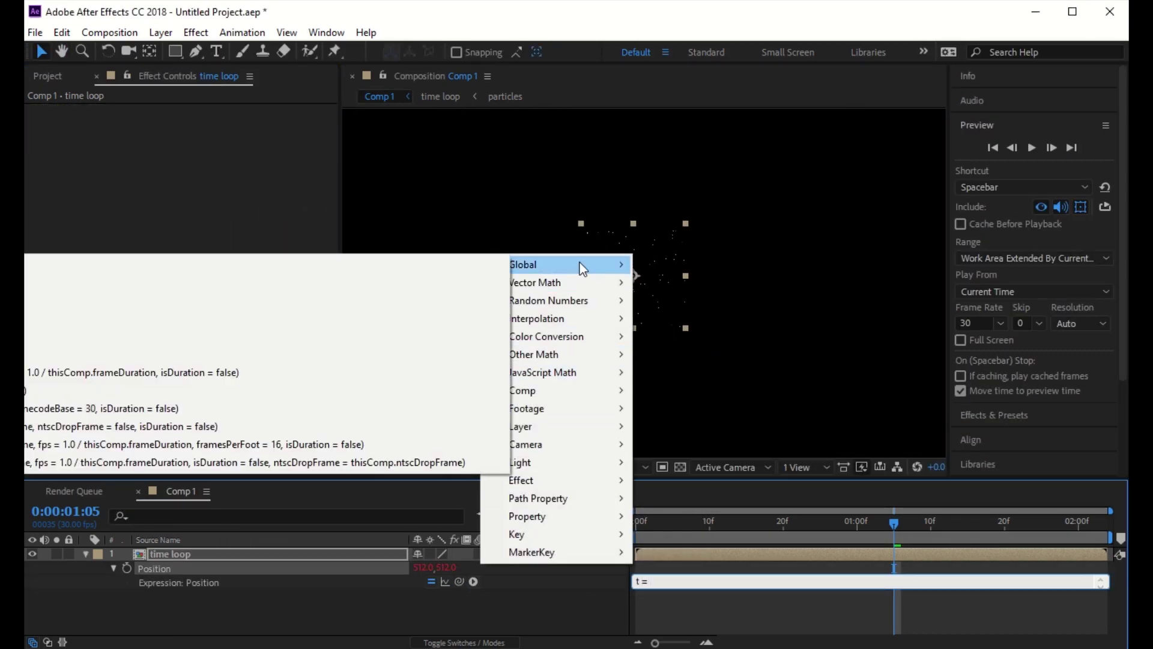
{"action": "left_click", "coordinate": [133, 372]}
{"action": "type", "text": "[(t%8)*128+64, Math.floor(t/8)*128+6"}
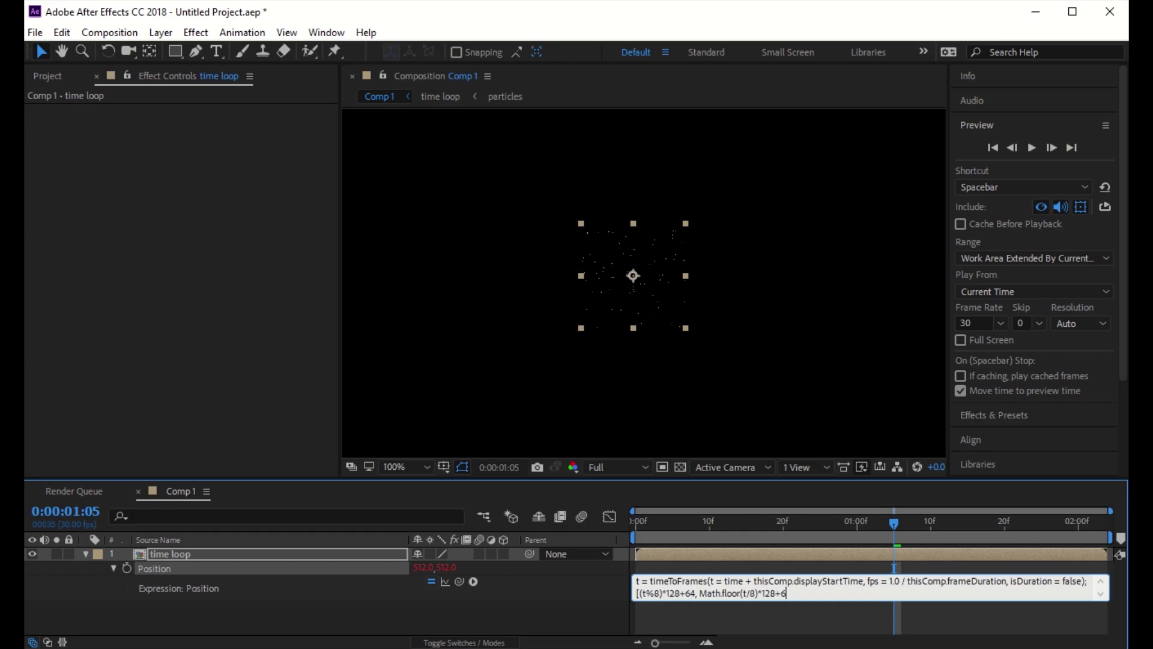
{"action": "type", "text": "4]"}
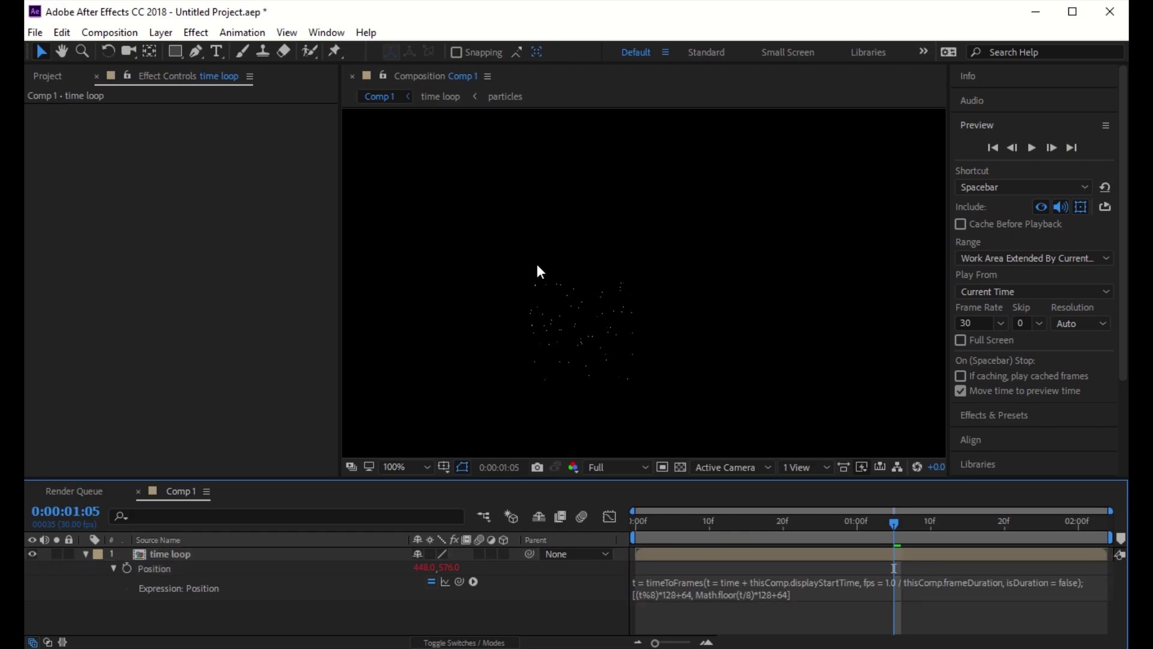
{"action": "key", "text": "KP_Enter"}
{"action": "left_click_drag", "start_coordinate": [789, 520], "coordinate": [1005, 523]}
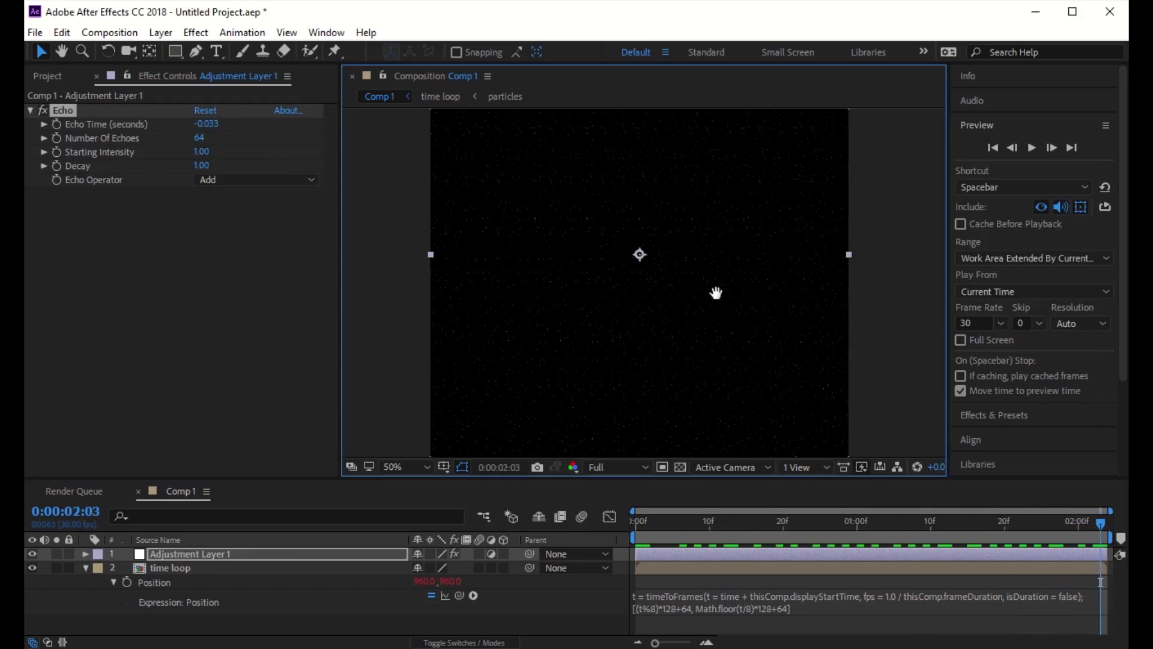
- Add Comp 1 to the Render Queue from the Composition menu
{"action": "left_click", "coordinate": [109, 32]}
{"action": "left_click", "coordinate": [144, 168]}
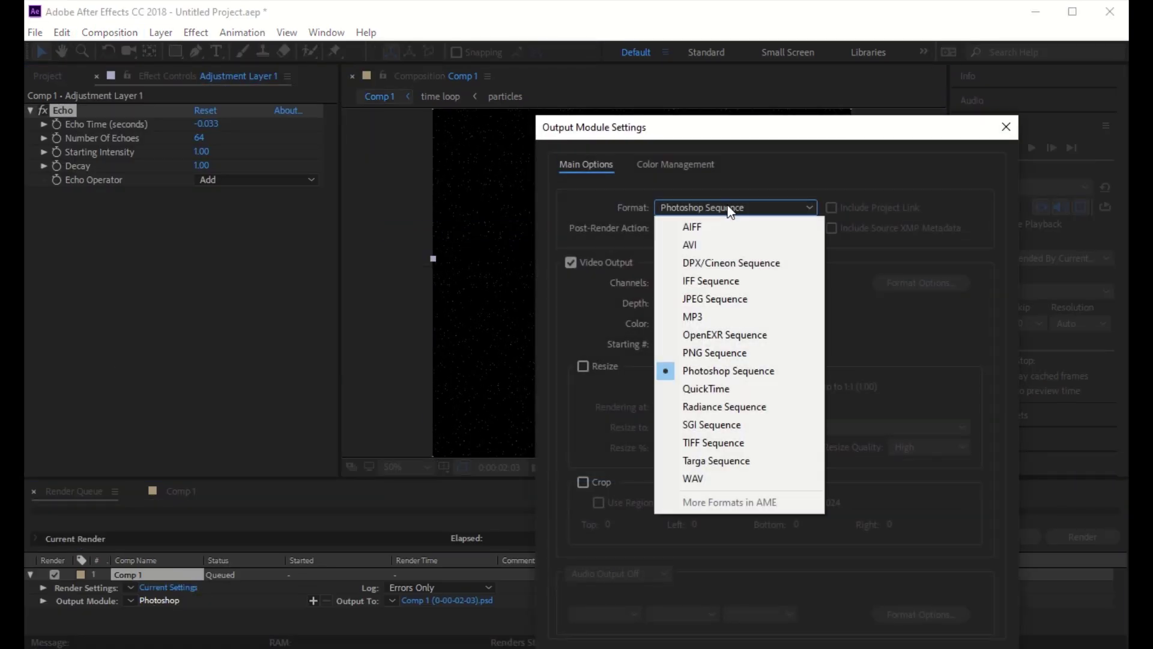